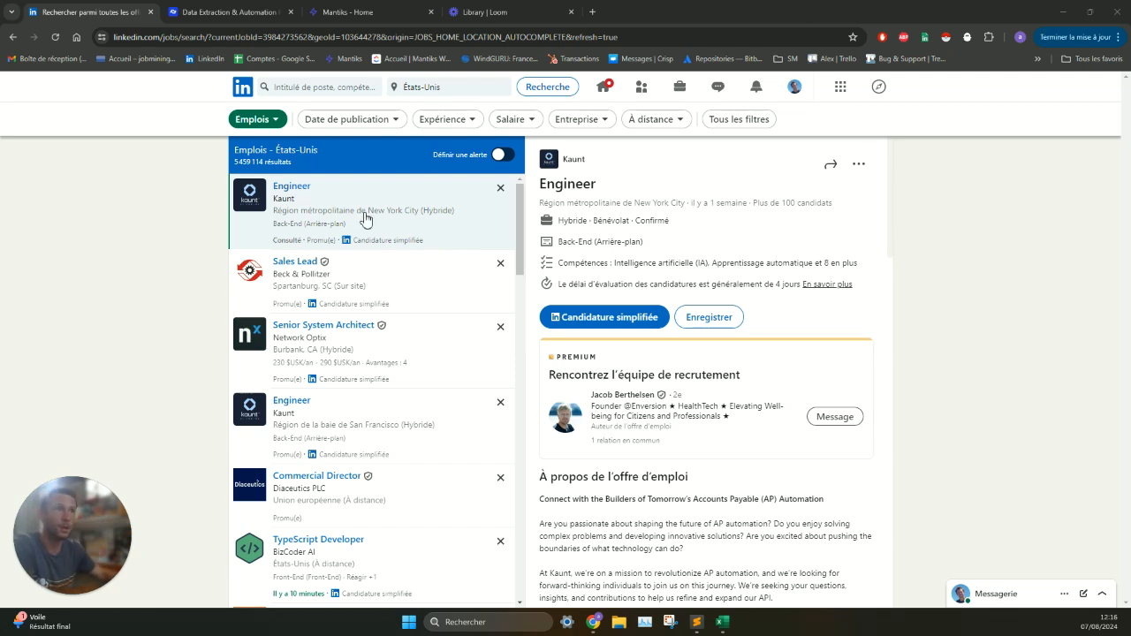
# - Search the LinkedIn job offers in the United States for "sales"
pyautogui.click(316, 86)
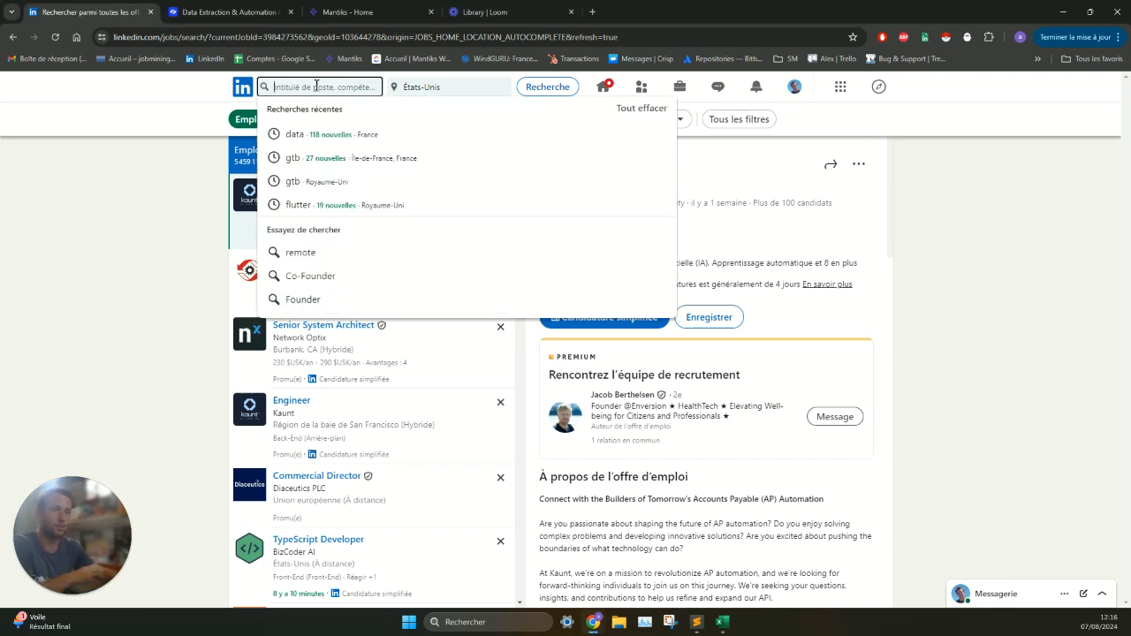
pyautogui.write('sales')
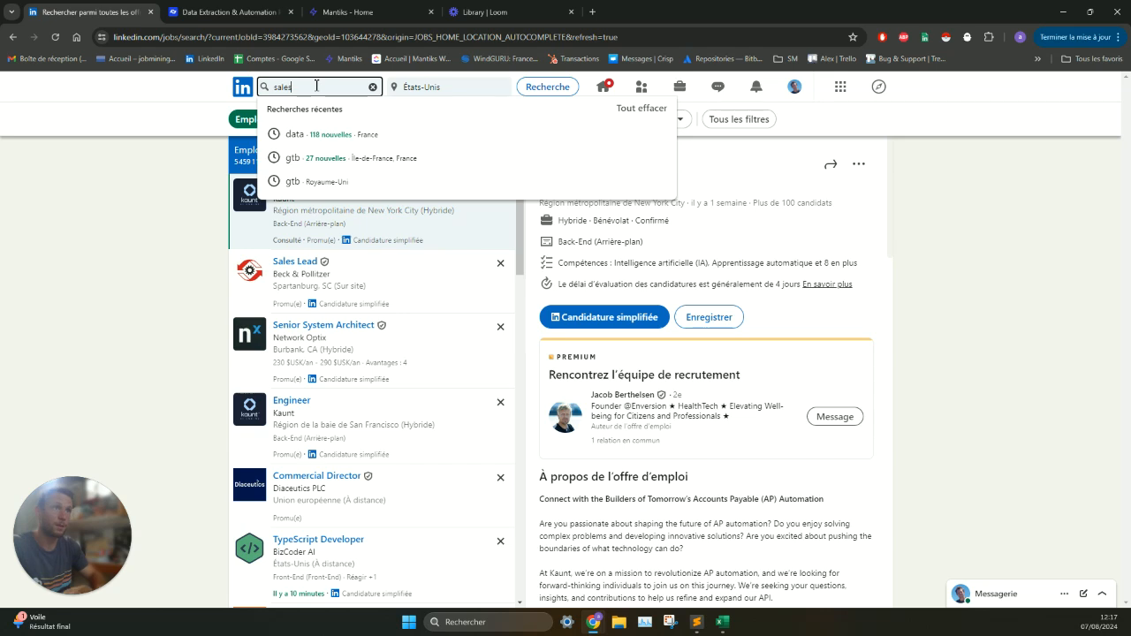
pyautogui.press('Return')
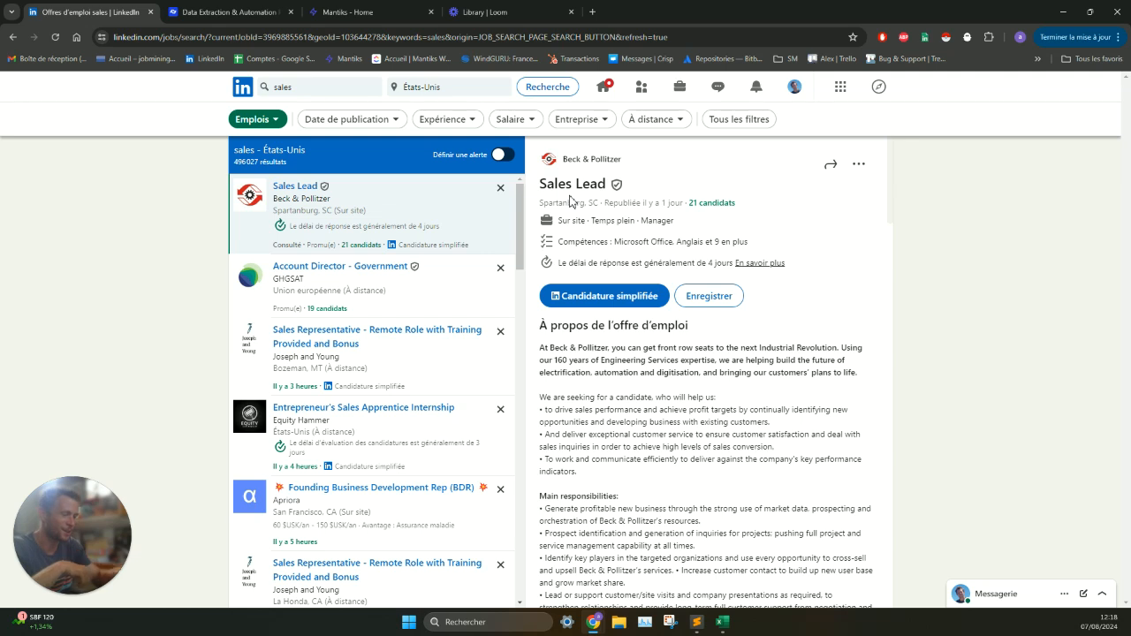
# - Inspect the HTML behind the "Entrepreneur's Sales Apprentice Internship" job title with the developer tools, and close them
pyautogui.press('F12')
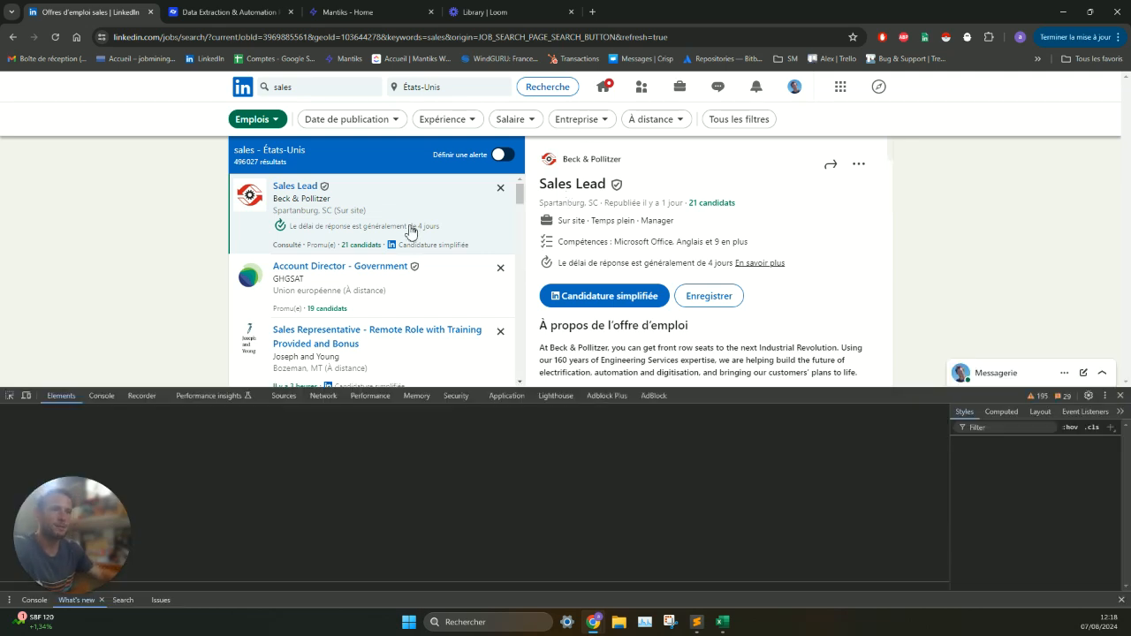
pyautogui.scroll(-1, 402, 291)
pyautogui.scroll(-1, 402, 329)
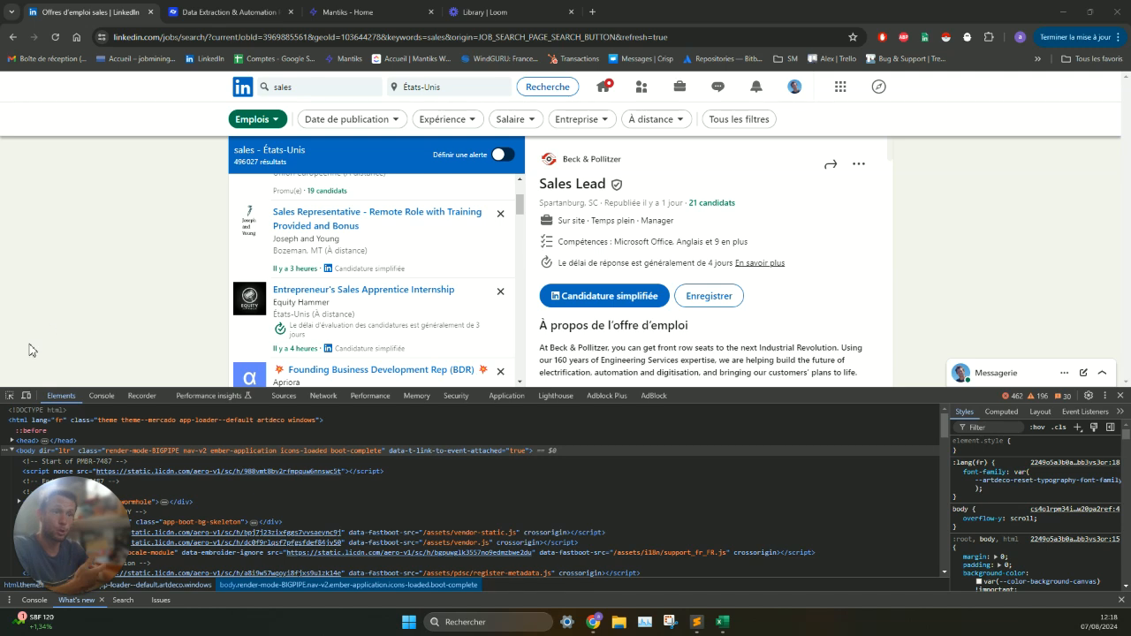
pyautogui.click(9, 396)
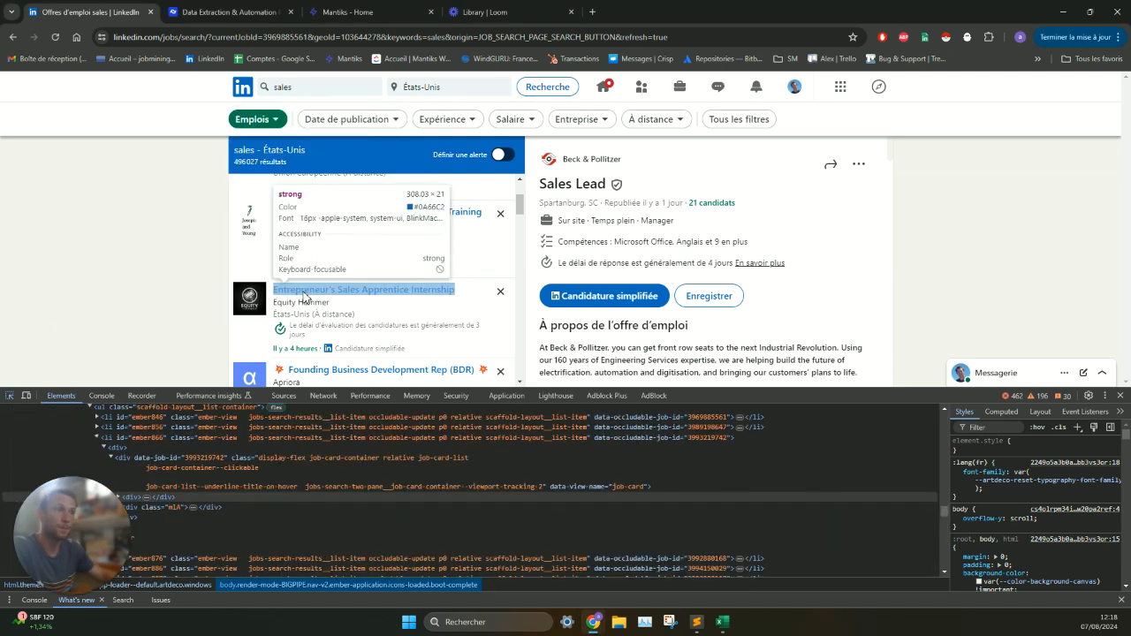
pyautogui.click(354, 289)
pyautogui.click(160, 489)
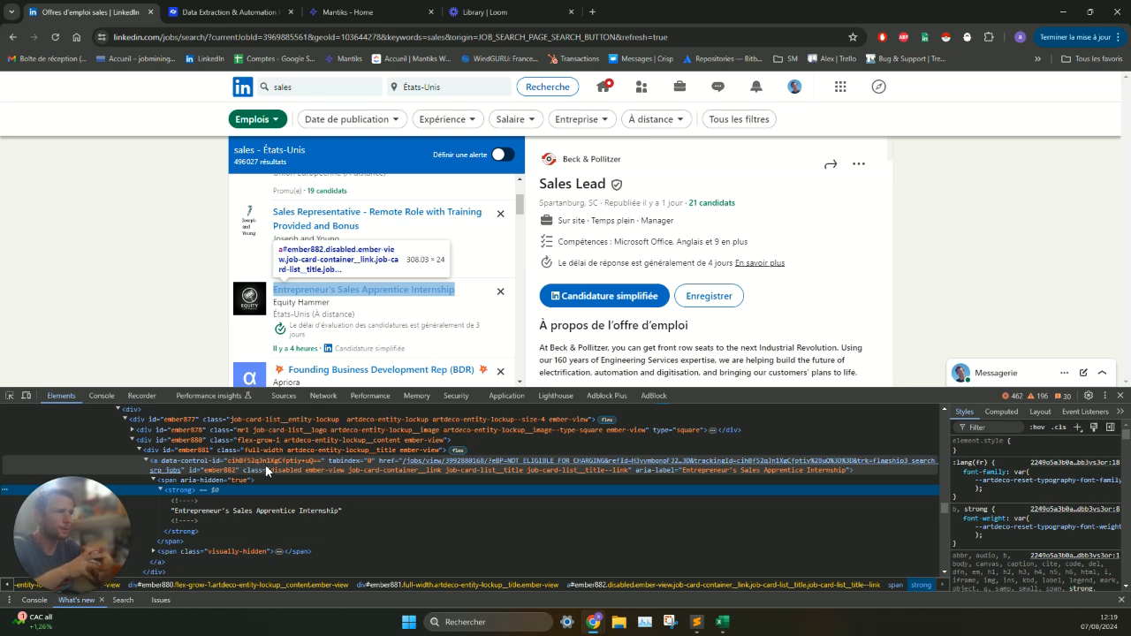
pyautogui.click(1121, 395)
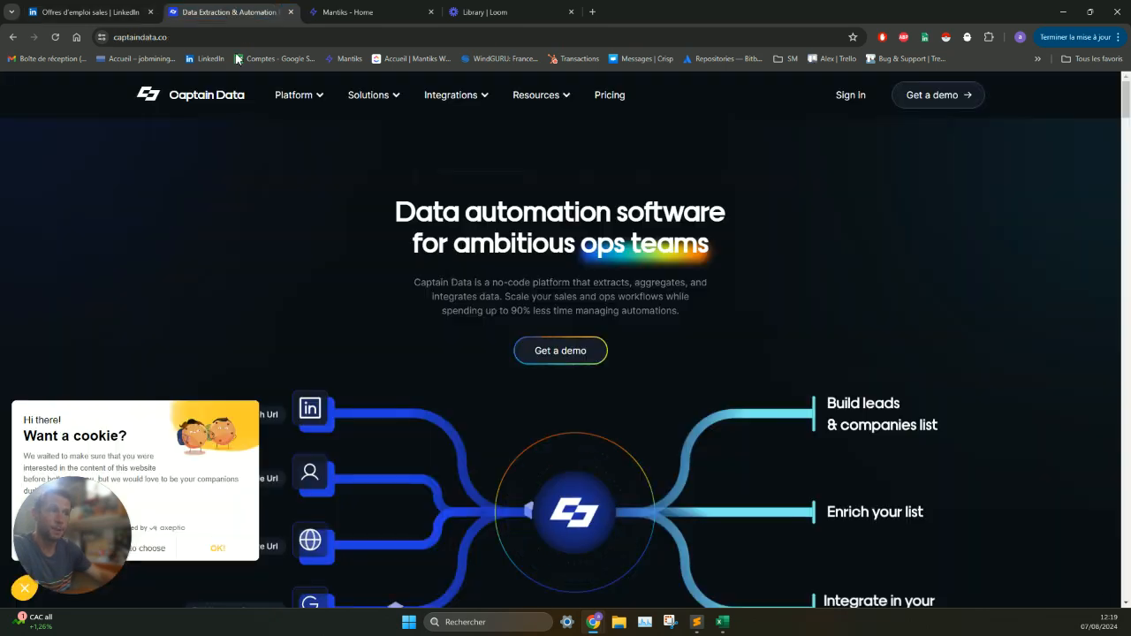
# - Switch to the Captain Data website, review its homepage's overview of data sources and outputs, and return to the LinkedIn job results
pyautogui.click(236, 13)
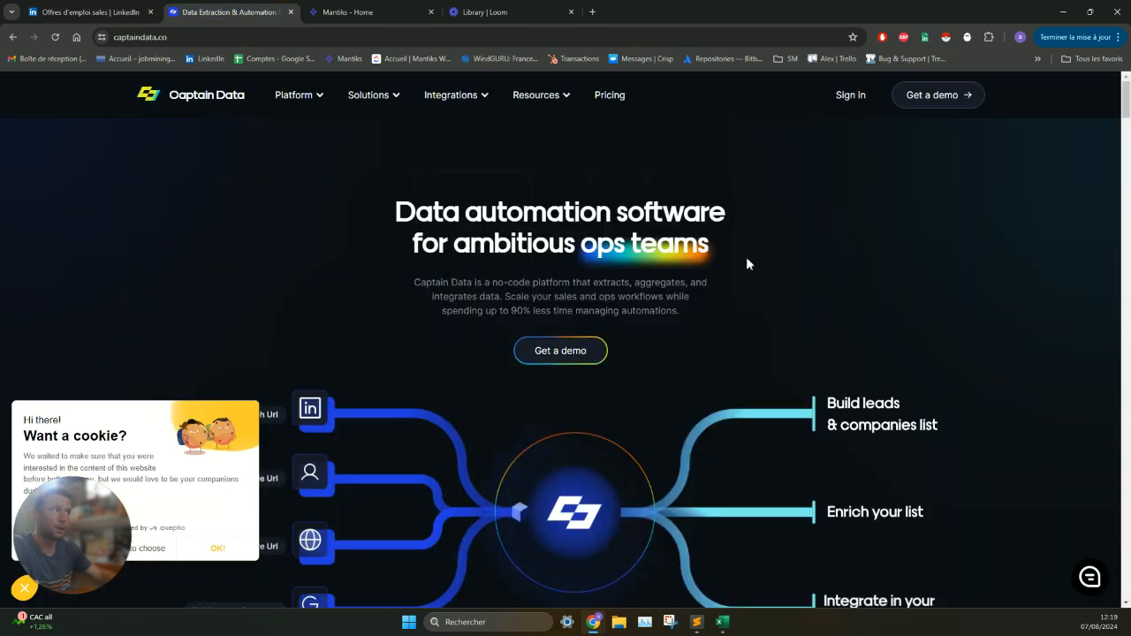
pyautogui.scroll(-3, 662, 200)
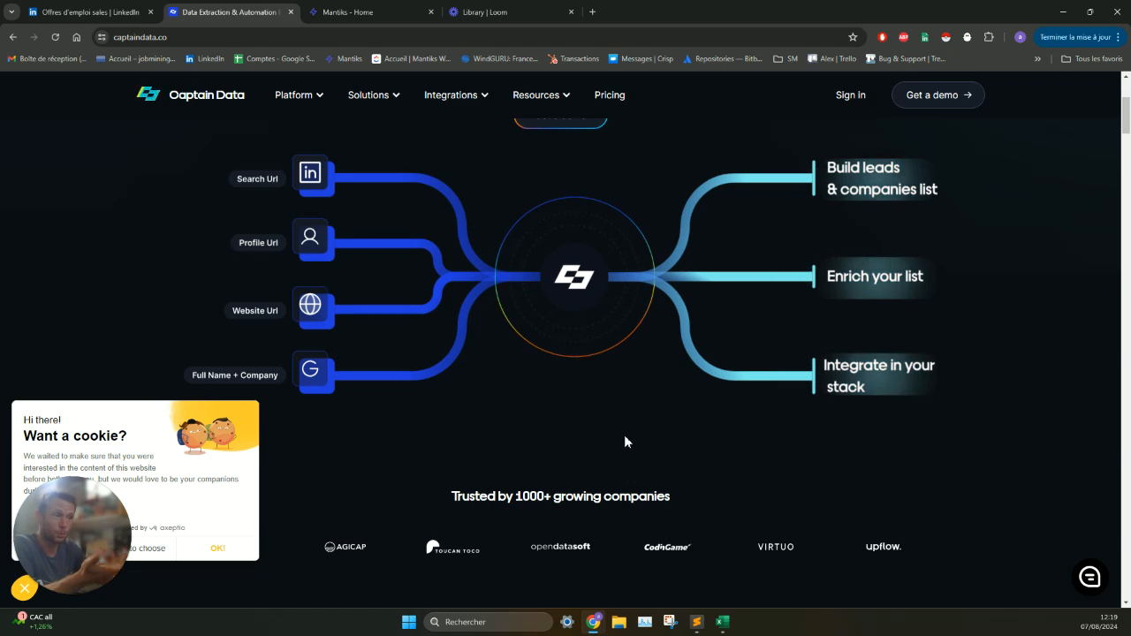
pyautogui.scroll(-1, 626, 439)
pyautogui.scroll(-4, 626, 435)
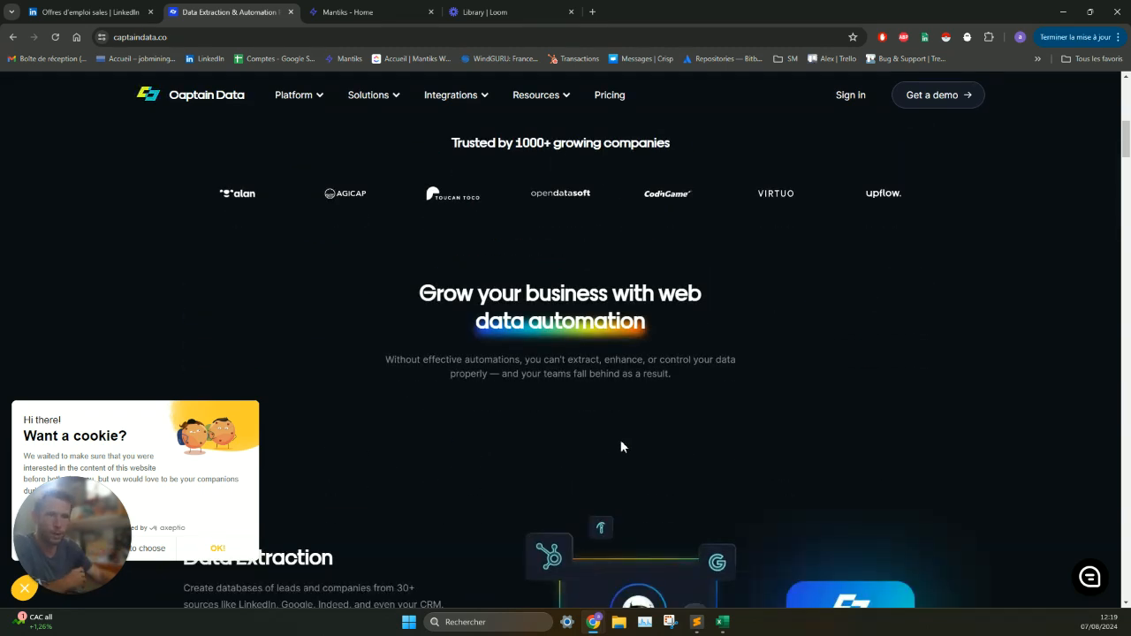
pyautogui.scroll(5, 611, 437)
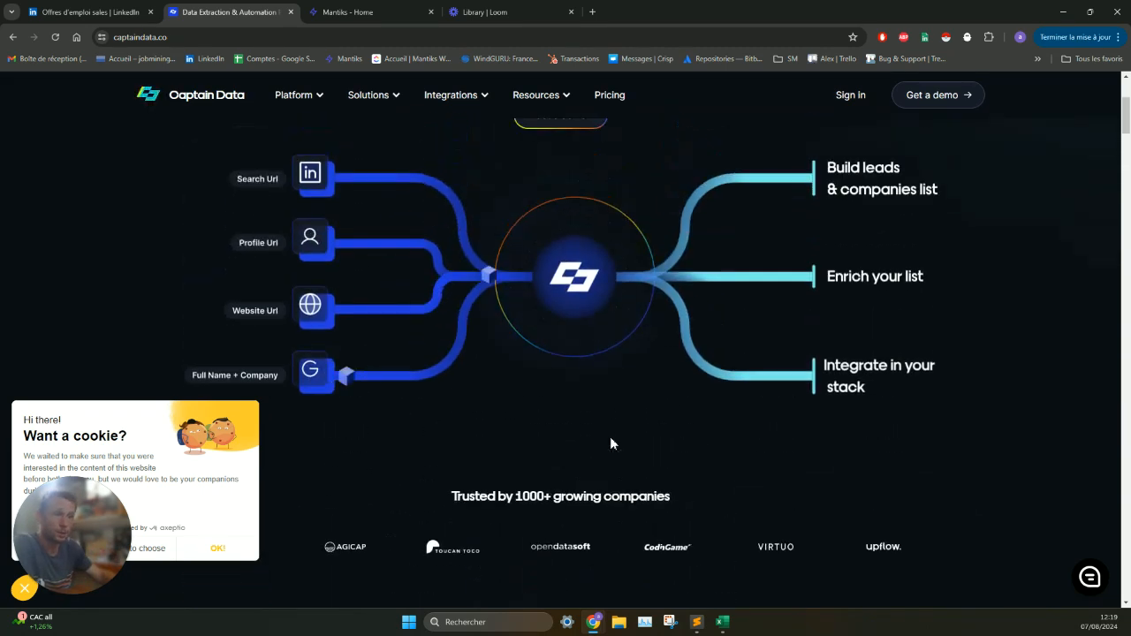
pyautogui.scroll(2, 610, 436)
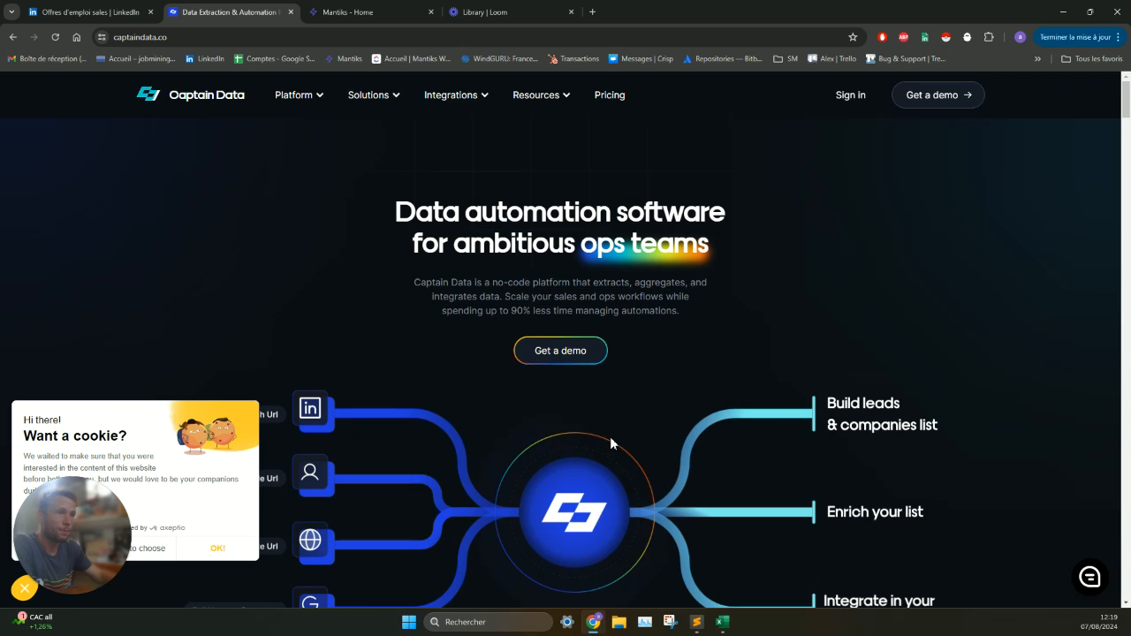
pyautogui.scroll(-2, 609, 436)
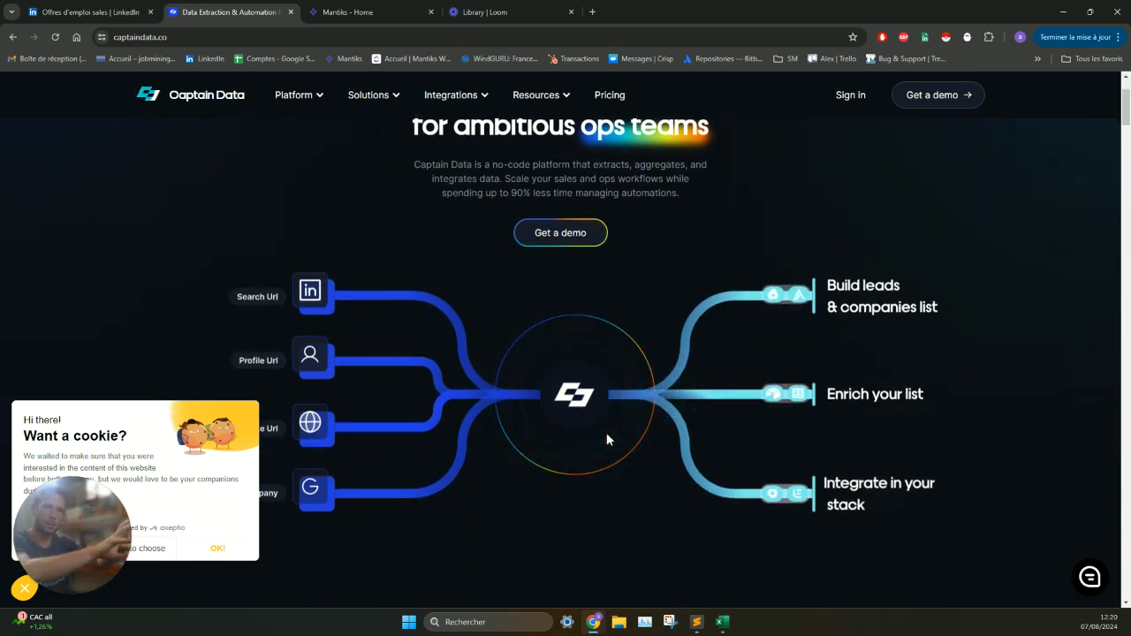
pyautogui.click(132, 9)
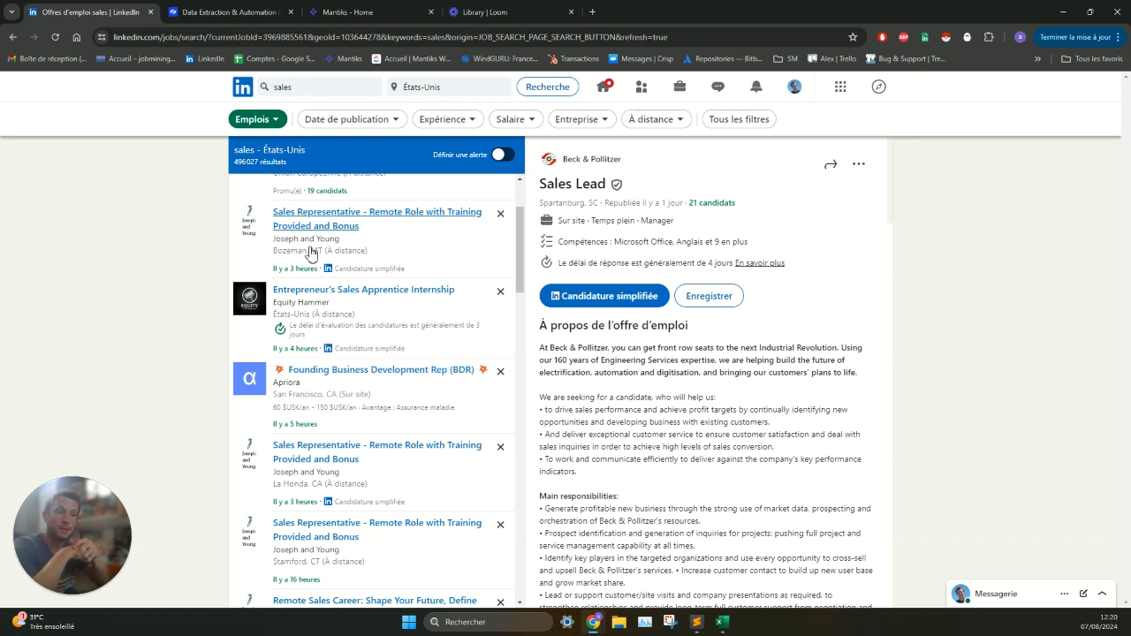
# - Switch to the Mantiks website, go to the dashboard and start a new report
pyautogui.click(358, 11)
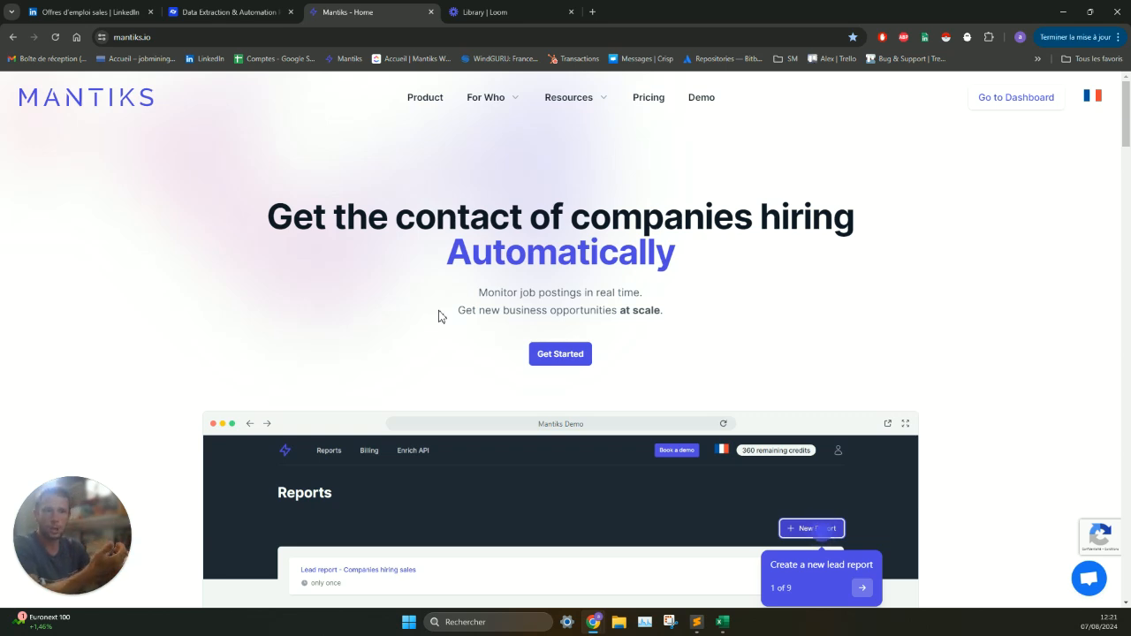
pyautogui.click(1033, 100)
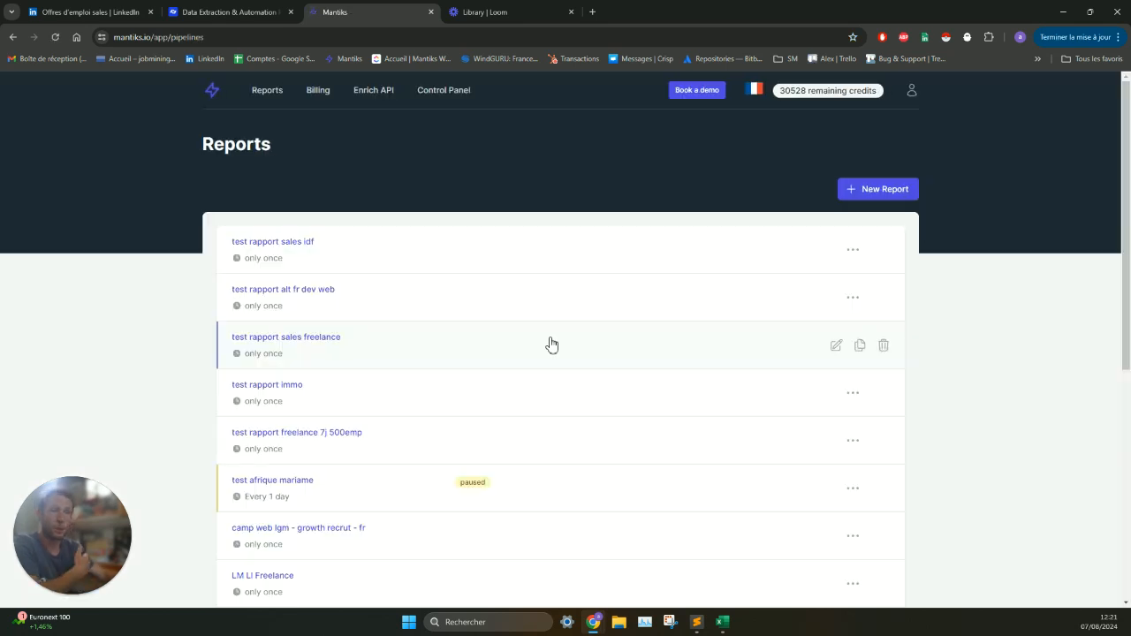
pyautogui.click(879, 194)
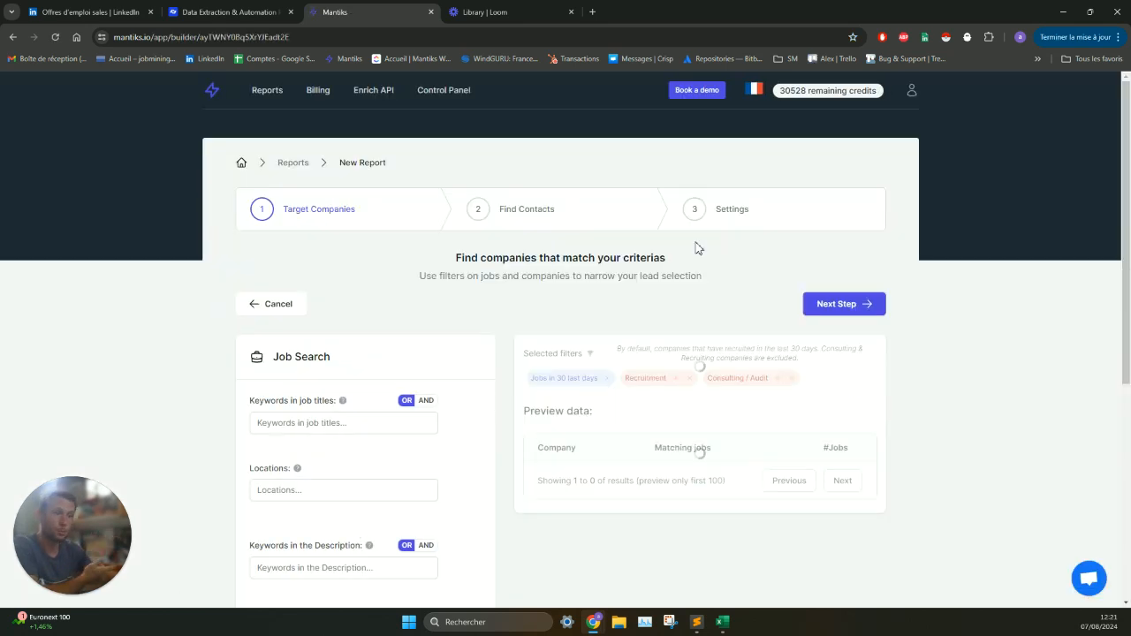
# - Add "sales" as a job title keyword in the report's job search
pyautogui.scroll(-2, 396, 306)
pyautogui.click(316, 309)
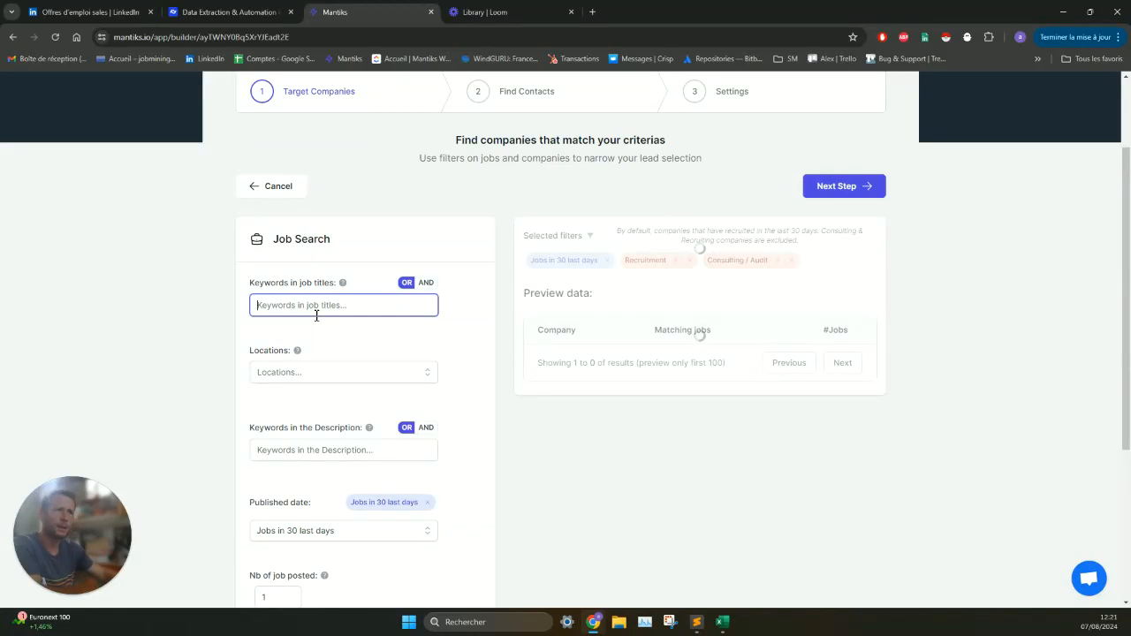
pyautogui.write('sales')
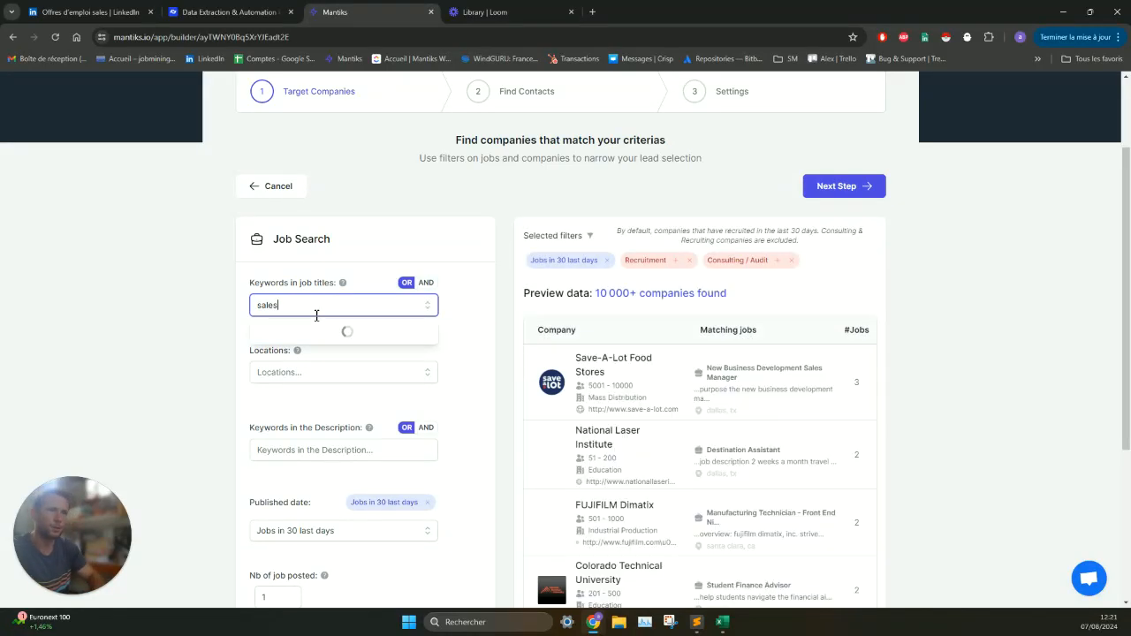
pyautogui.press('Return')
# - Add "business developer" as another job title keyword
pyautogui.press('BackSpace')
pyautogui.press('BackSpace')
pyautogui.press('BackSpace')
pyautogui.press('BackSpace')
pyautogui.press('BackSpace')
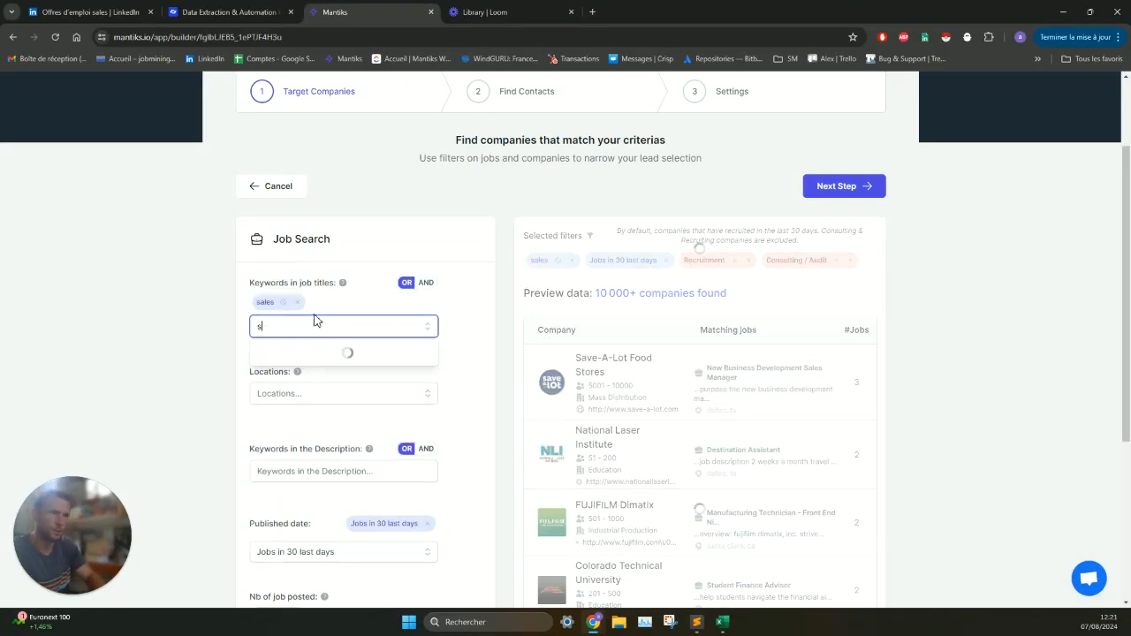
pyautogui.write('business deve')
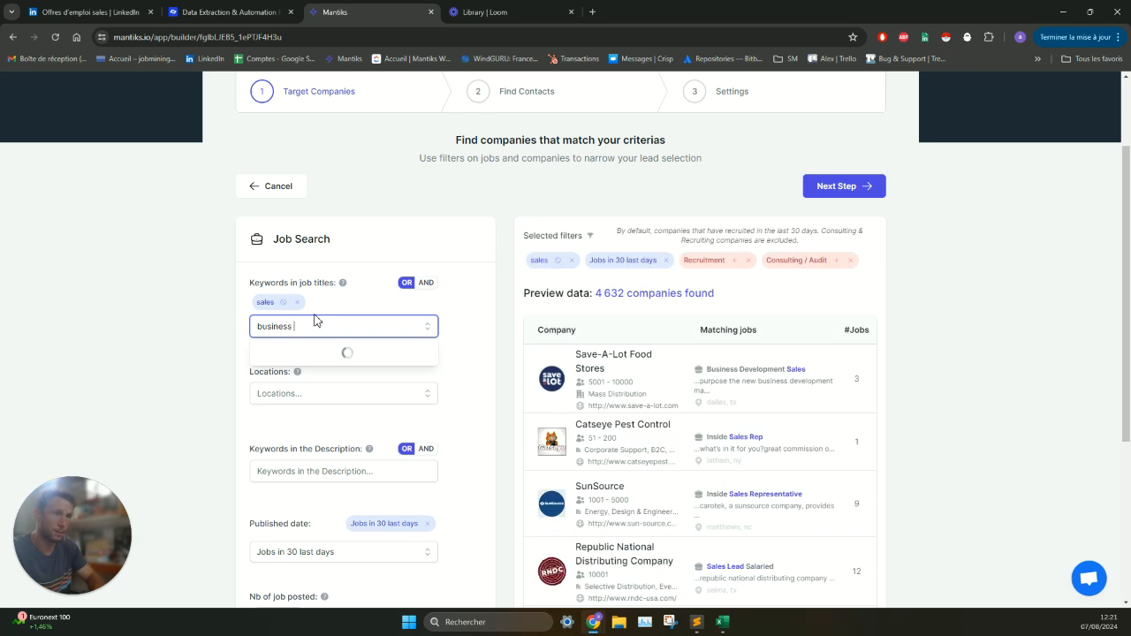
pyautogui.write('loper')
pyautogui.press('Return')
# - Add "sdr" to the job title keywords and close the suggestions
pyautogui.tripleClick(311, 326)
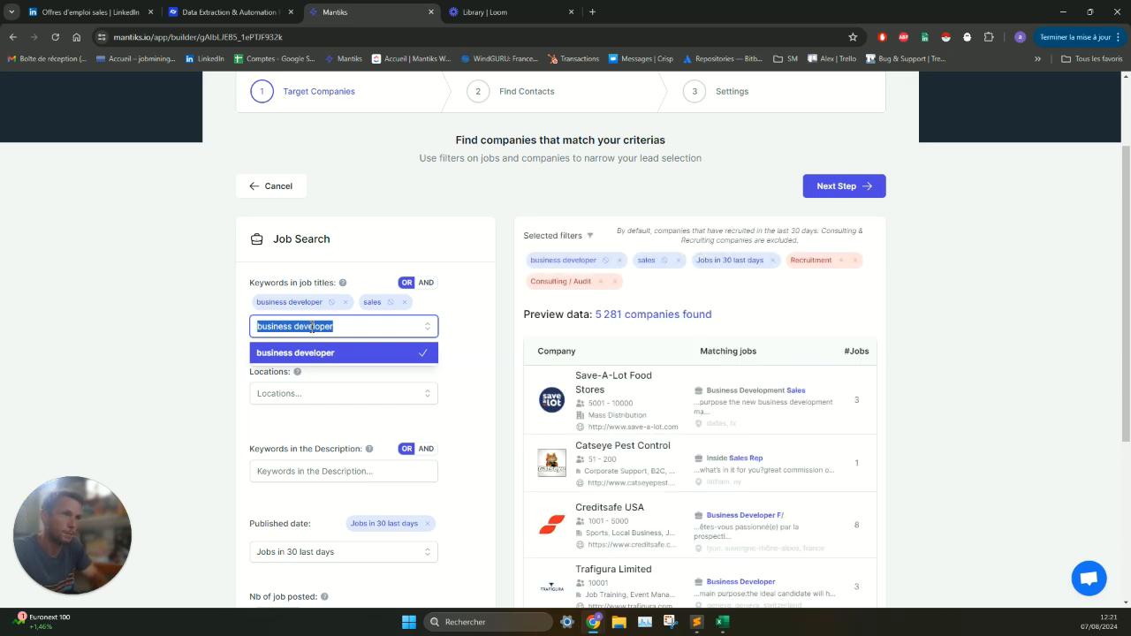
pyautogui.write('sdr')
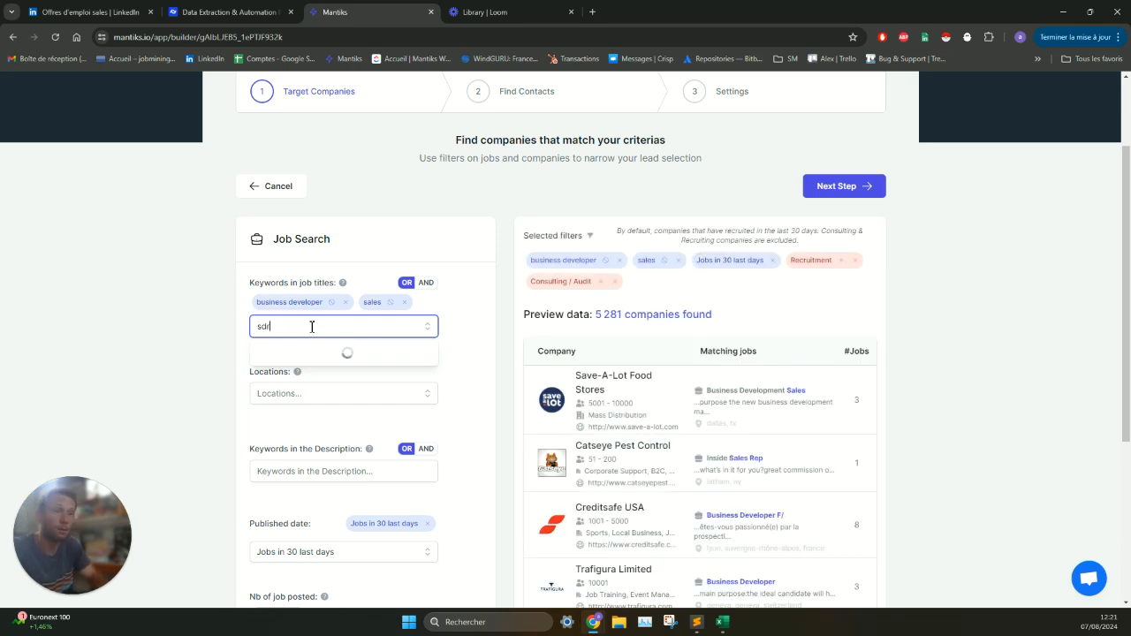
pyautogui.press('Return')
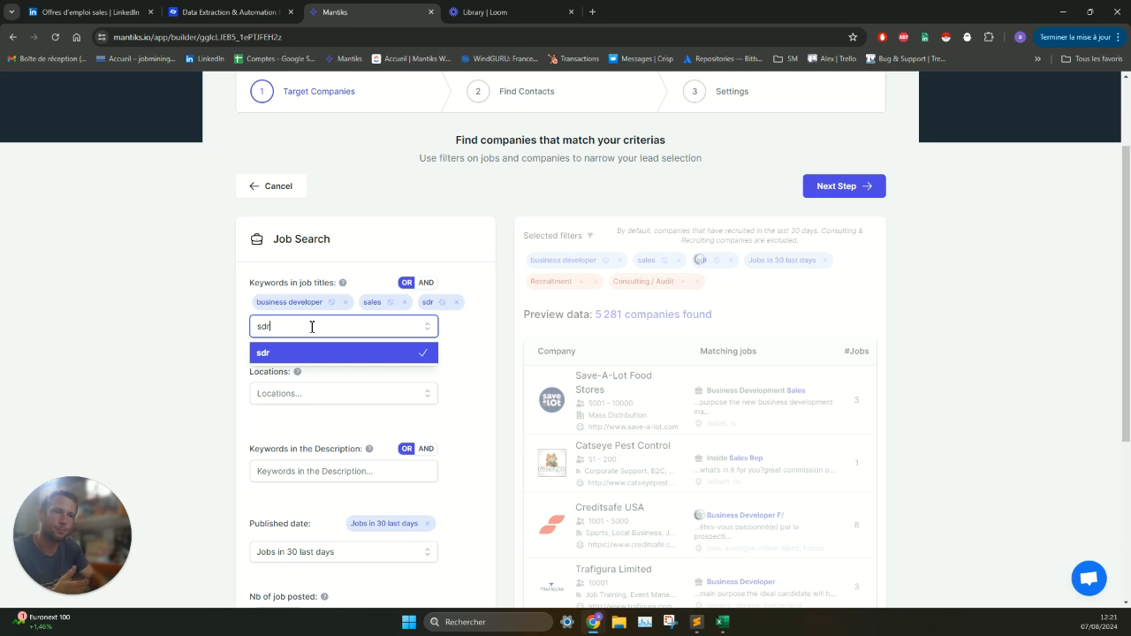
pyautogui.click(224, 345)
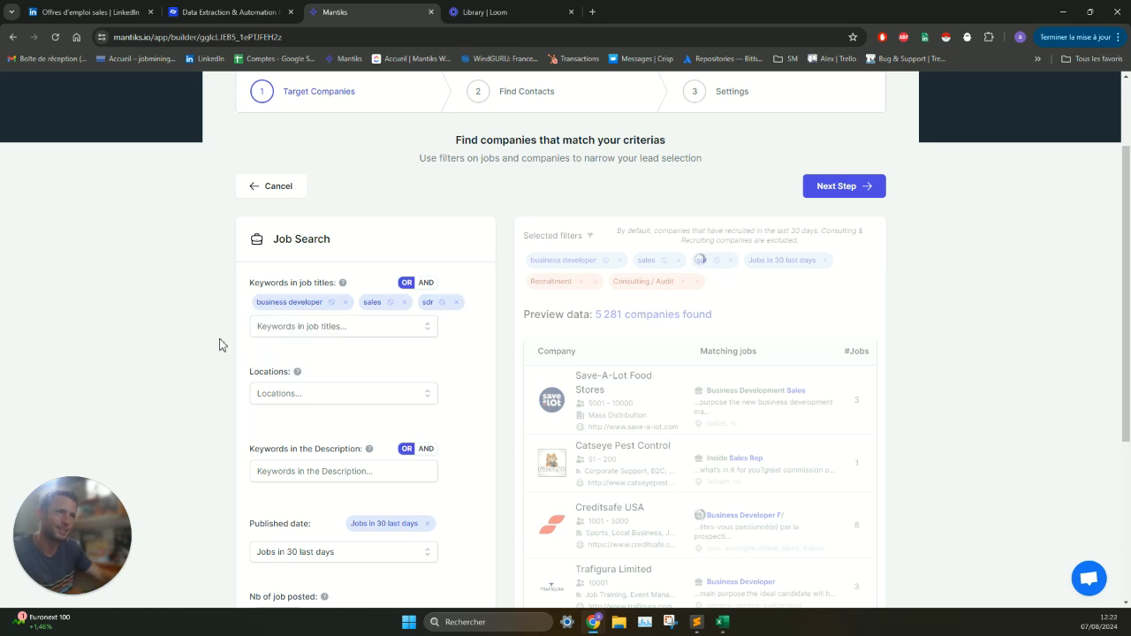
# - Restrict the job search location to United States
pyautogui.click(310, 397)
pyautogui.write('united states')
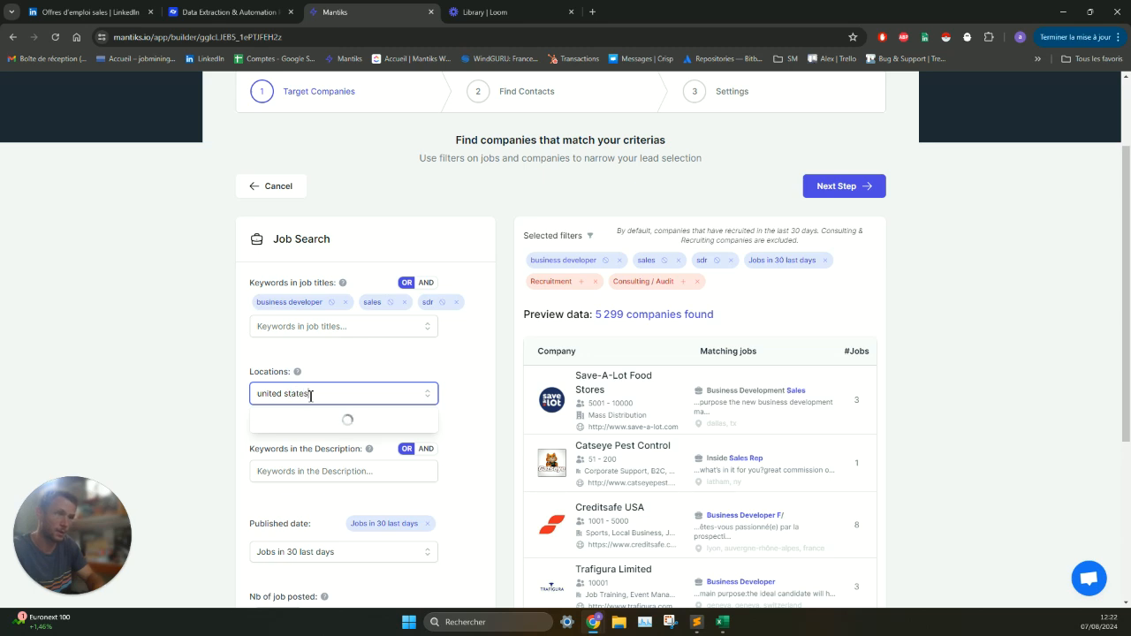
pyautogui.click(313, 420)
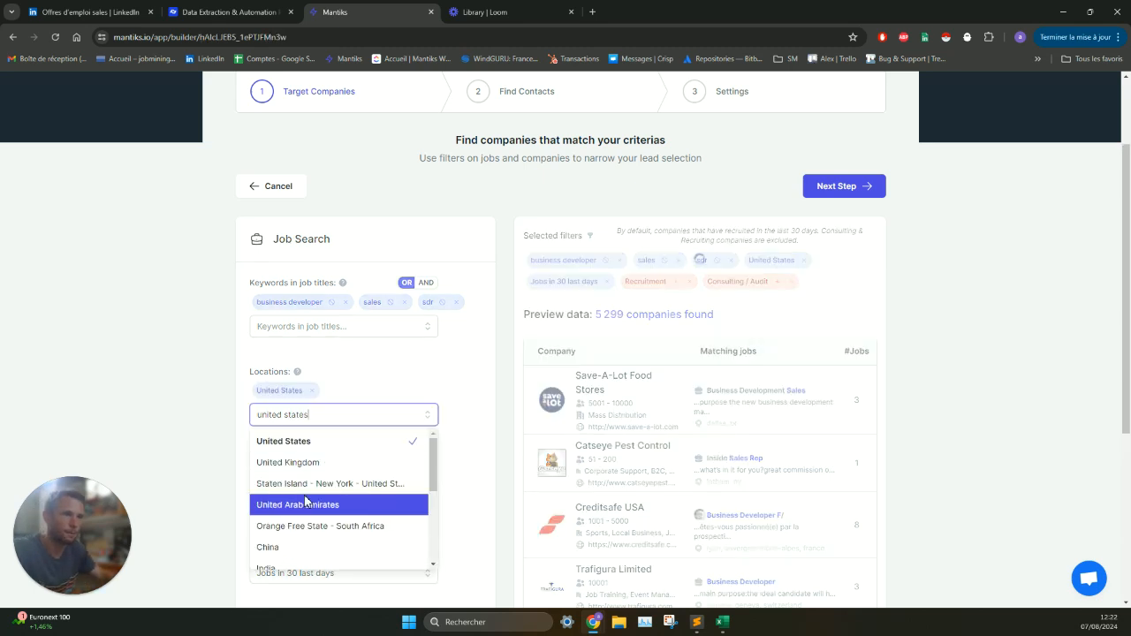
pyautogui.click(182, 412)
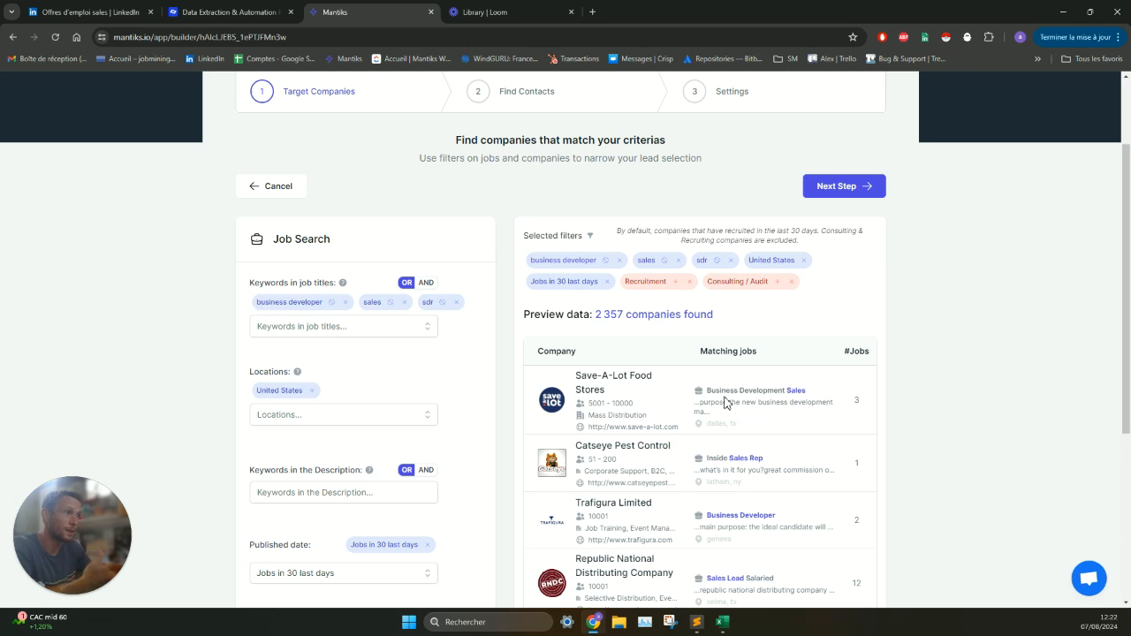
# - Add "outbound" as a keyword in the job description and check the matching companies in the preview
pyautogui.scroll(-3, 720, 375)
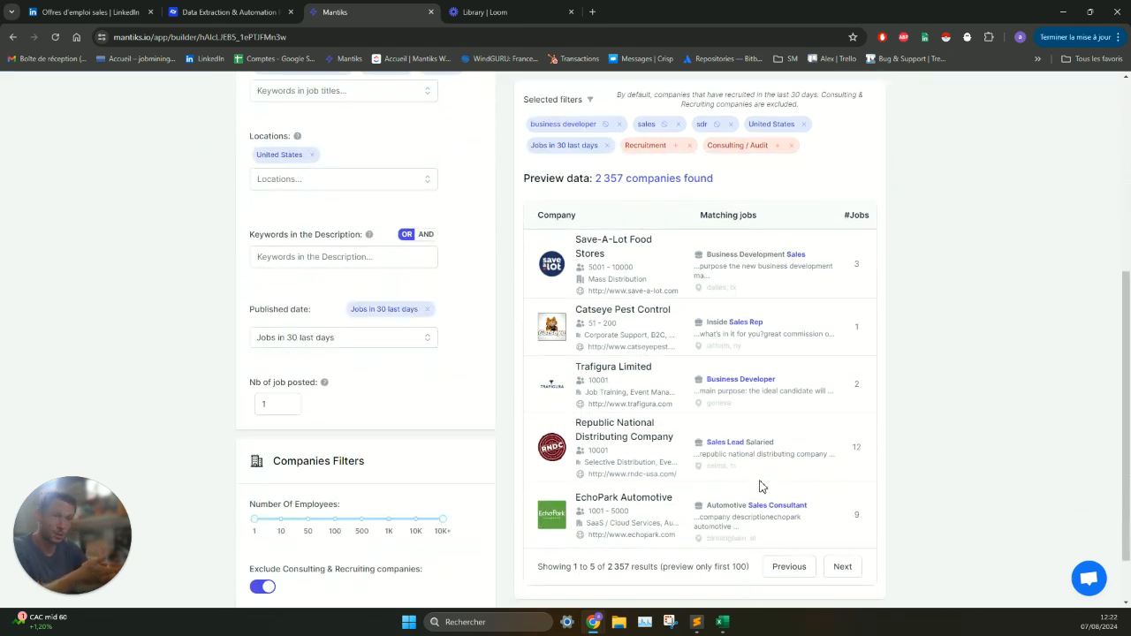
pyautogui.scroll(-1, 758, 481)
pyautogui.click(324, 199)
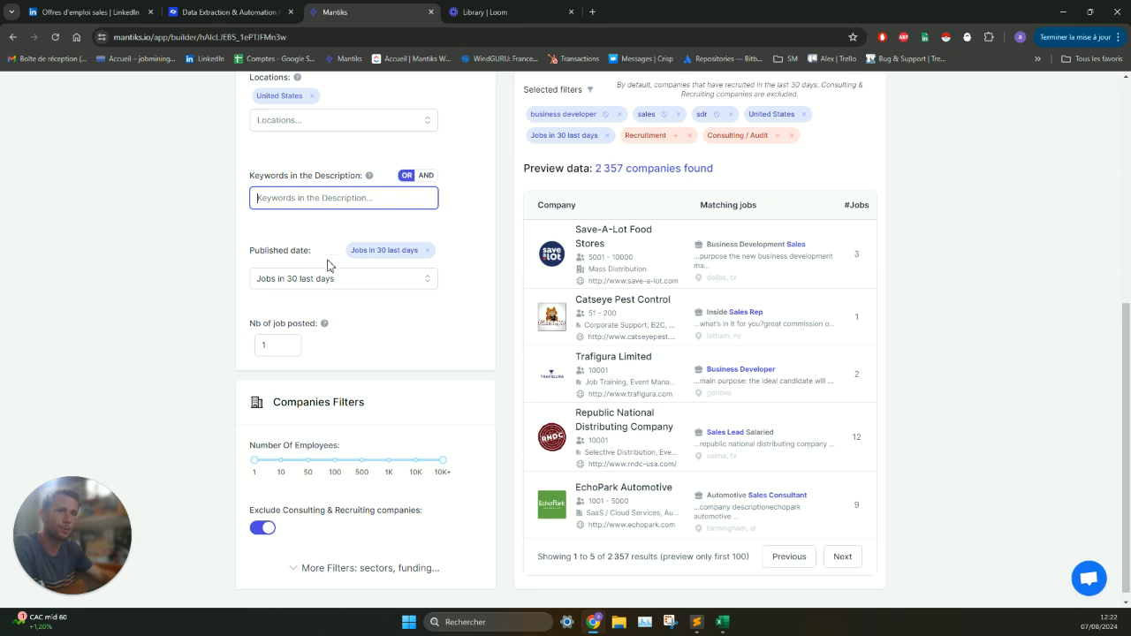
pyautogui.scroll(2, 330, 236)
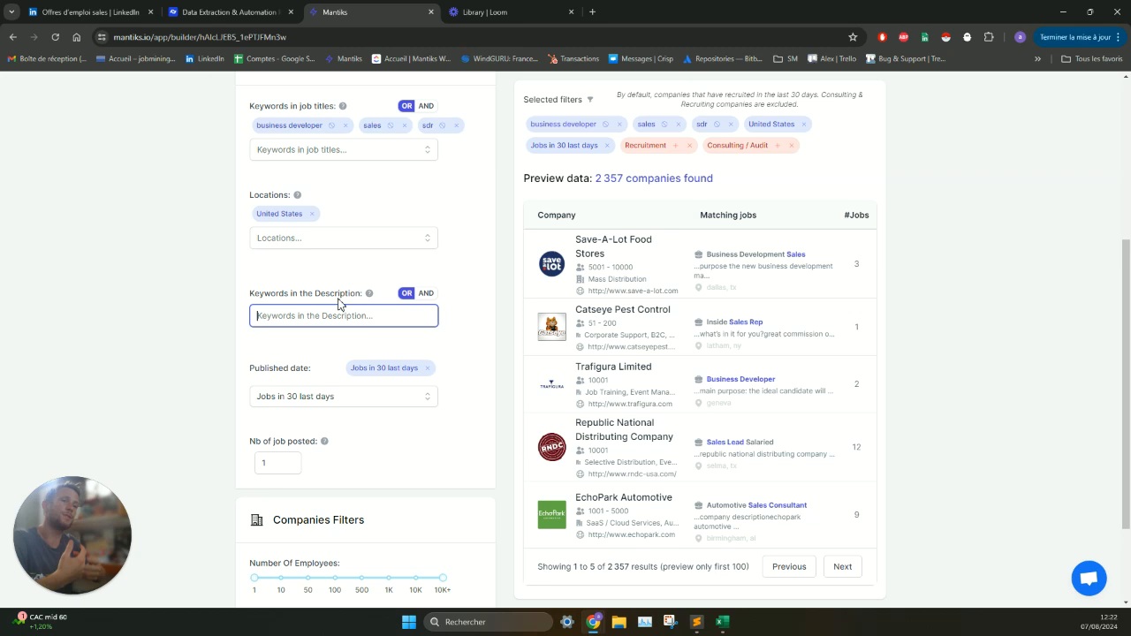
pyautogui.write('outbound')
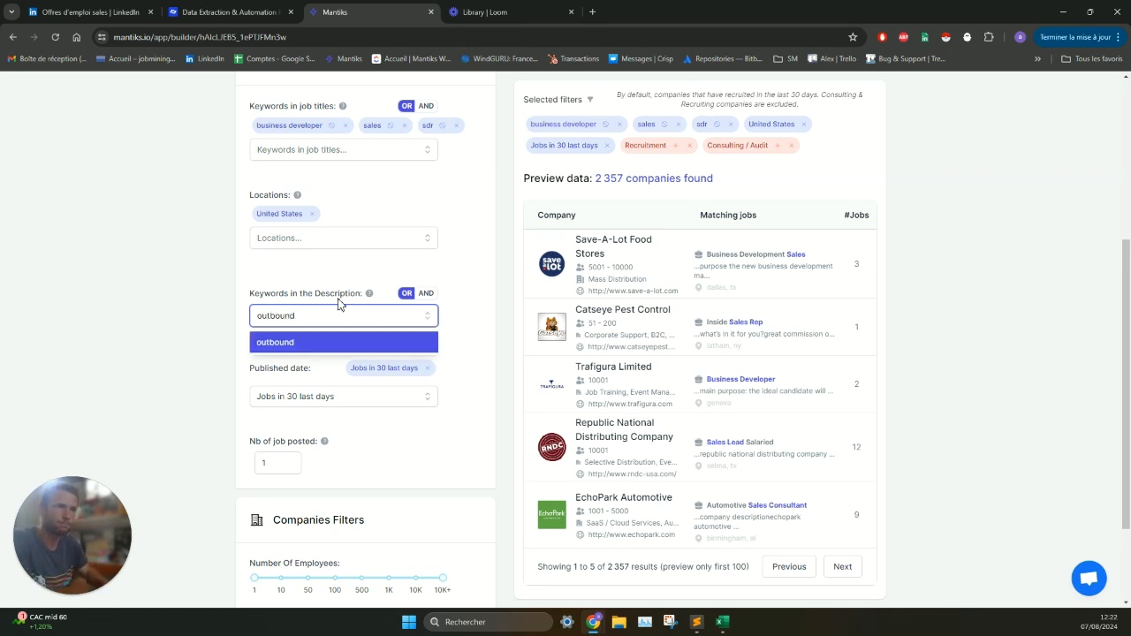
pyautogui.press('Return')
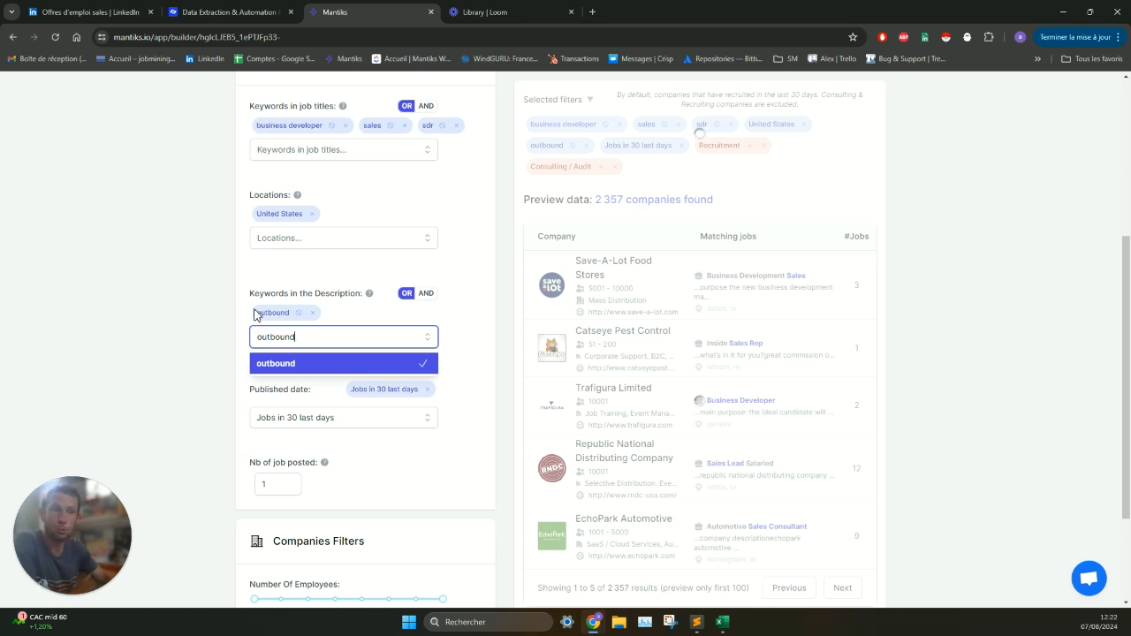
pyautogui.scroll(-1, 654, 281)
pyautogui.scroll(-1, 651, 281)
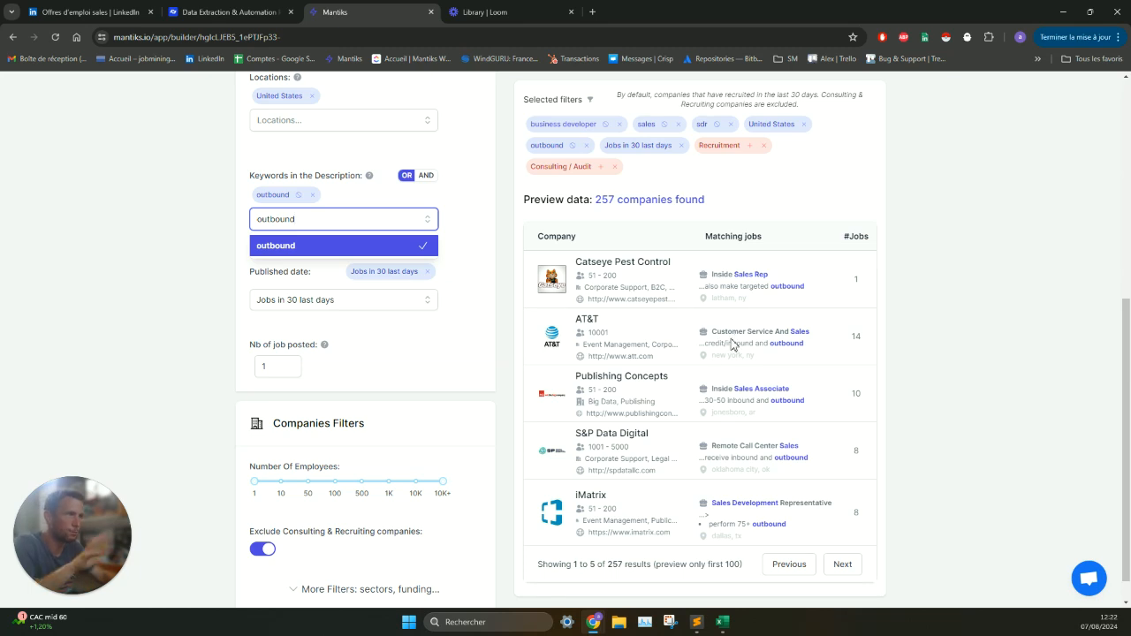
# - Close the description keyword suggestions and review the available published date ranges without changing the selection
pyautogui.click(104, 331)
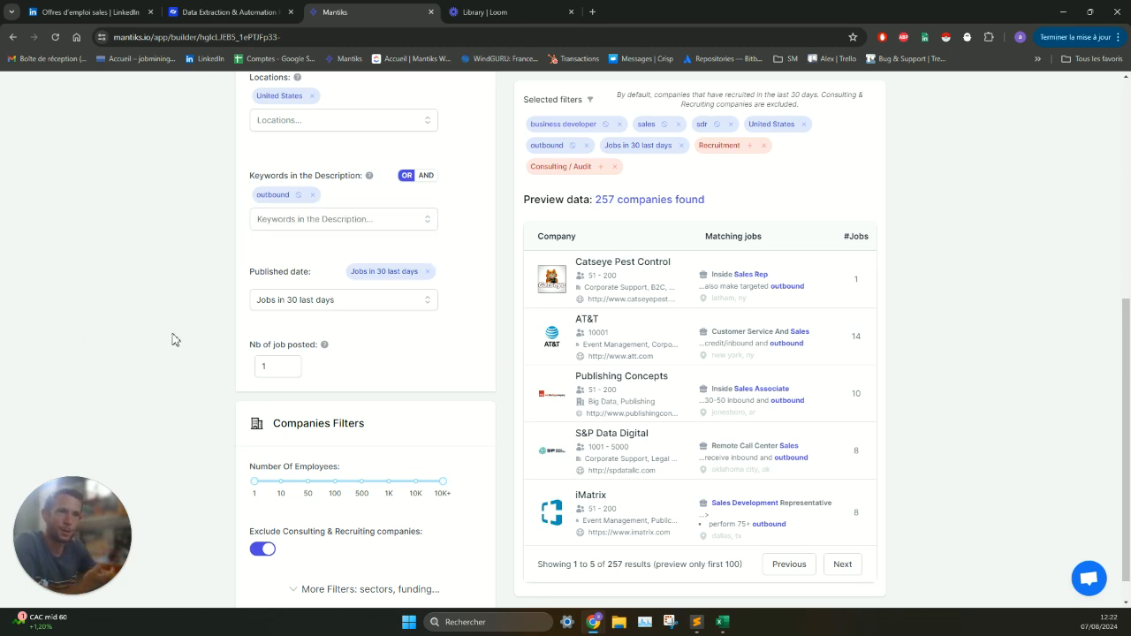
pyautogui.scroll(2, 173, 337)
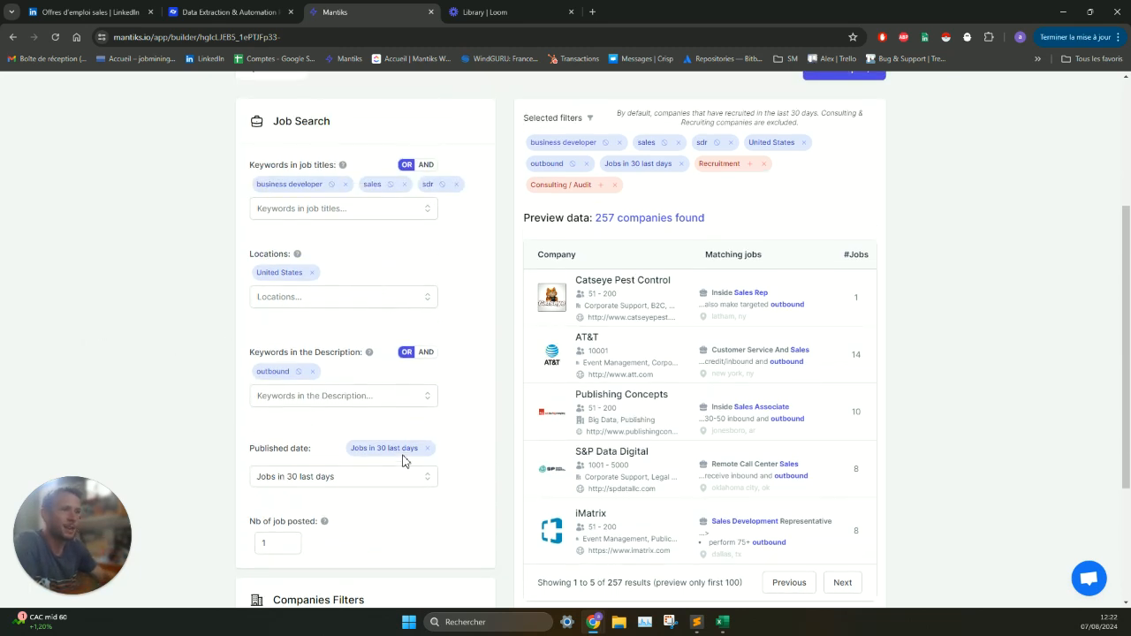
pyautogui.click(399, 482)
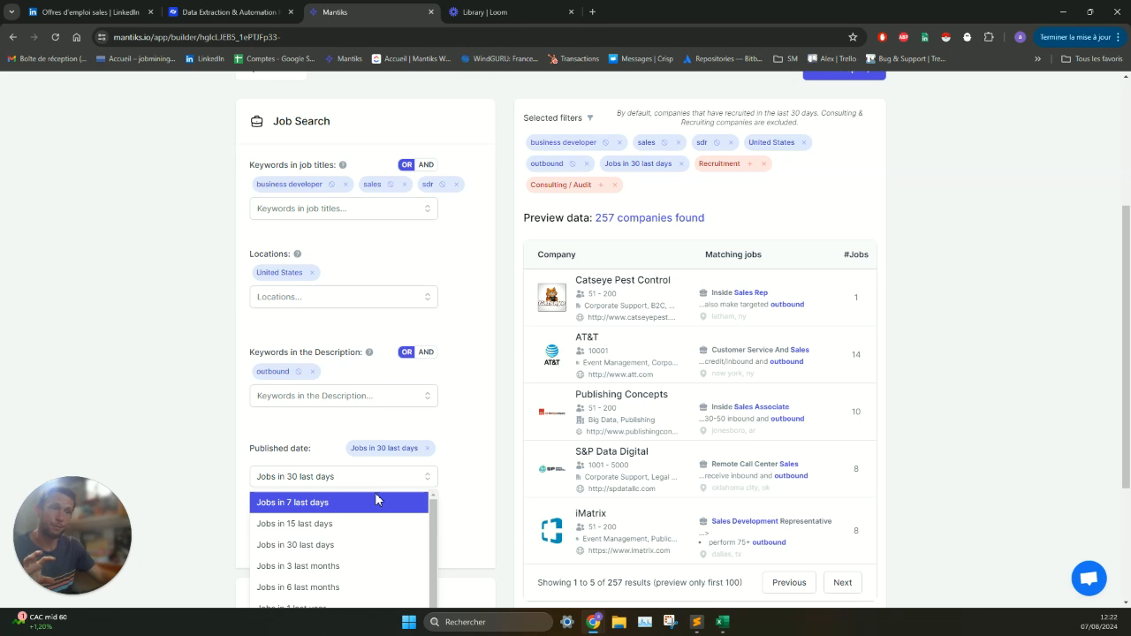
pyautogui.scroll(-1, 366, 507)
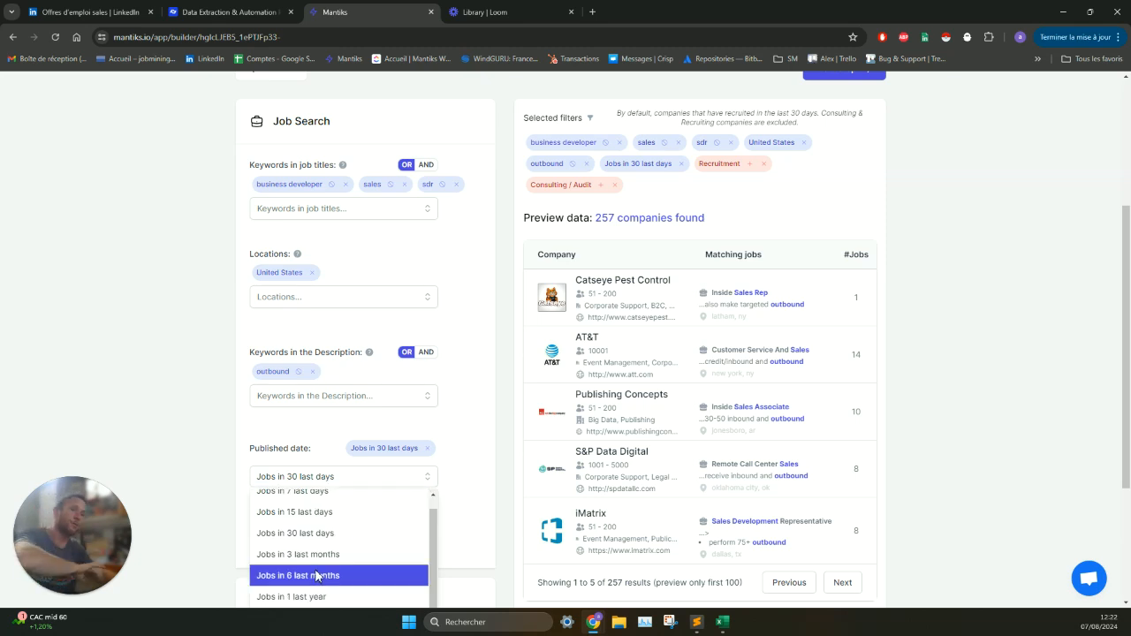
pyautogui.click(192, 387)
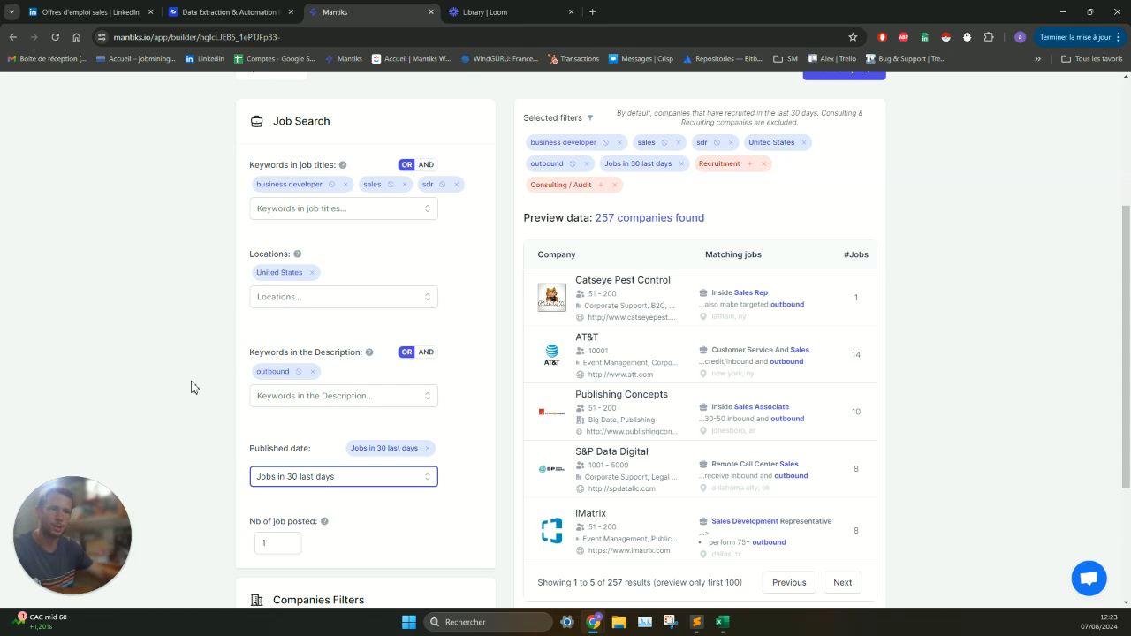
# - Limit the number of employees in the companies filters to 1-500
pyautogui.scroll(-2, 347, 381)
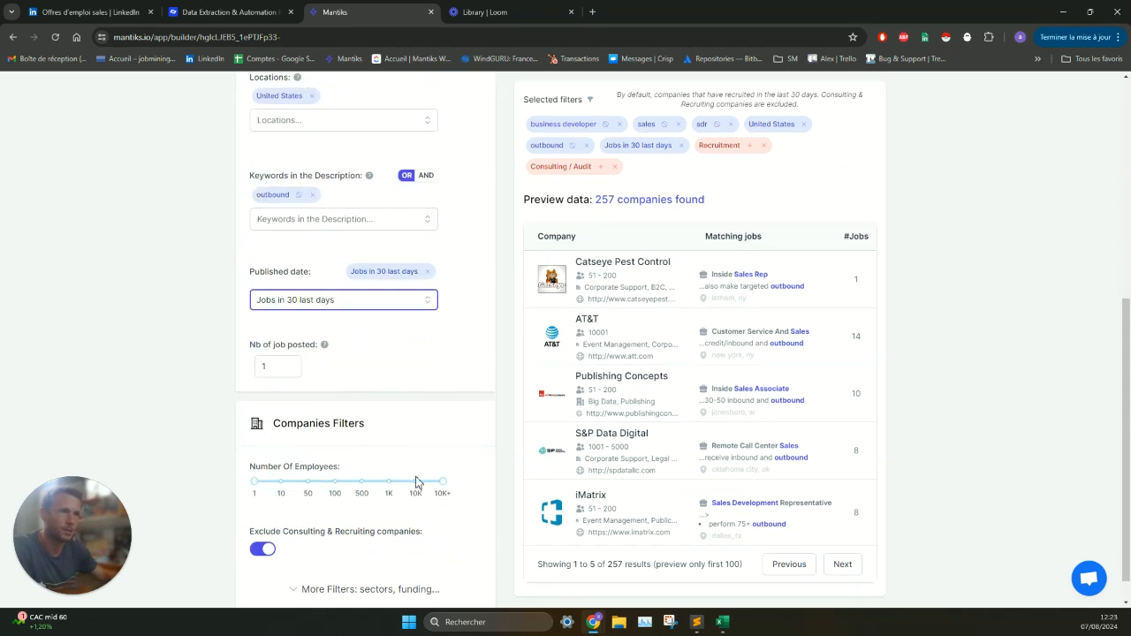
pyautogui.moveTo(443, 482); pyautogui.dragTo(358, 490)
pyautogui.click(192, 432)
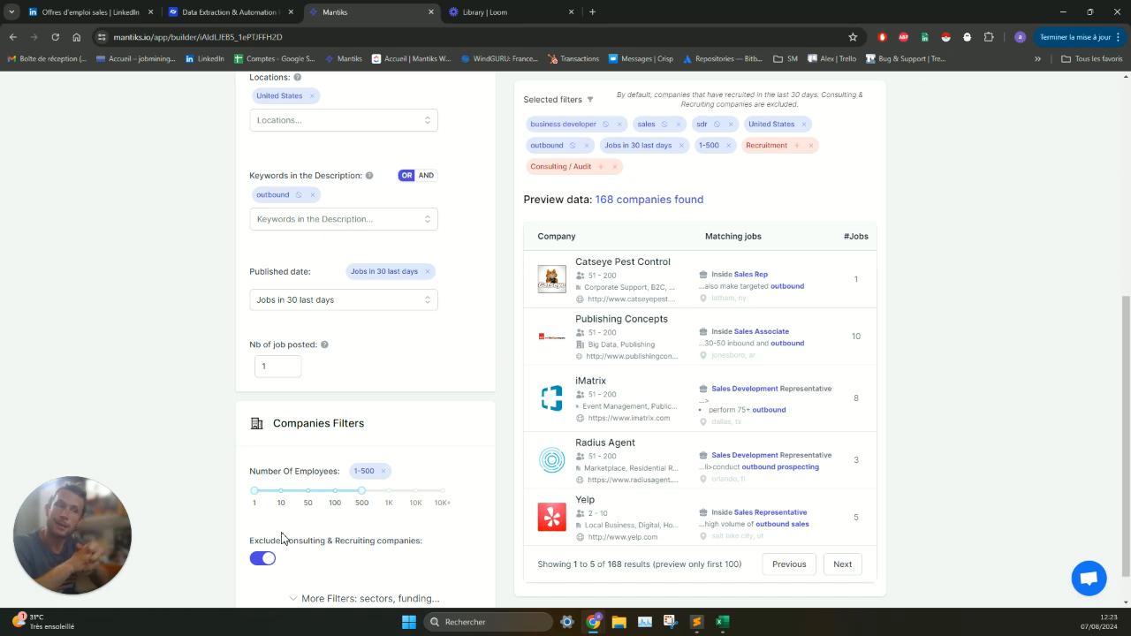
# - Open the Yelp and Chili Piper companies from the preview results and review Chili Piper's details and matching jobs
pyautogui.click(583, 503)
pyautogui.click(845, 563)
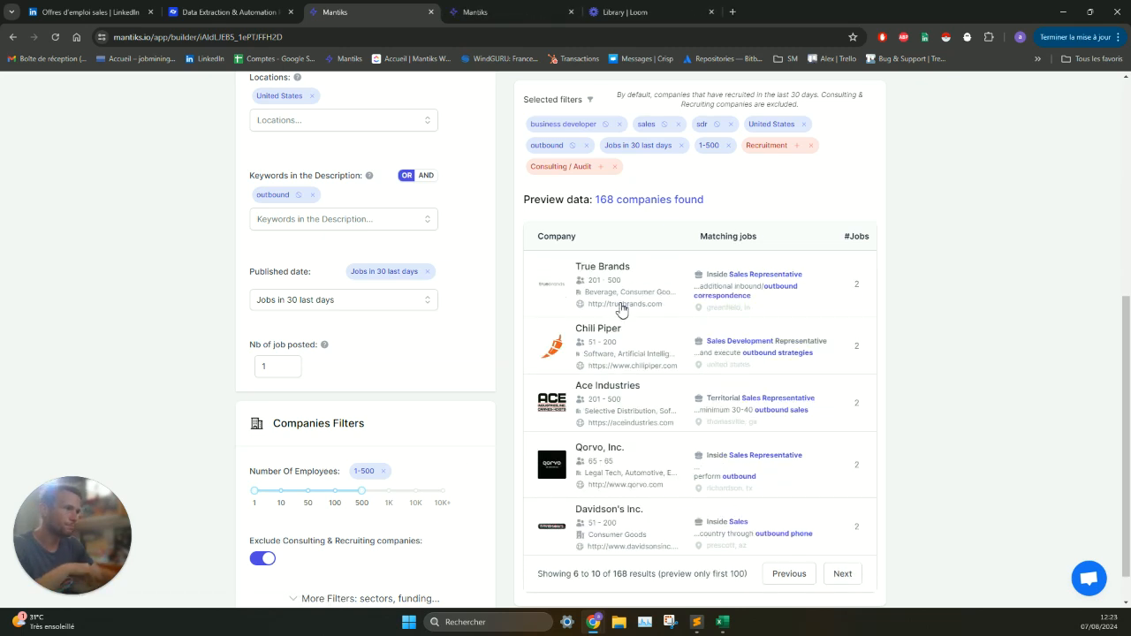
pyautogui.click(609, 333)
pyautogui.click(650, 11)
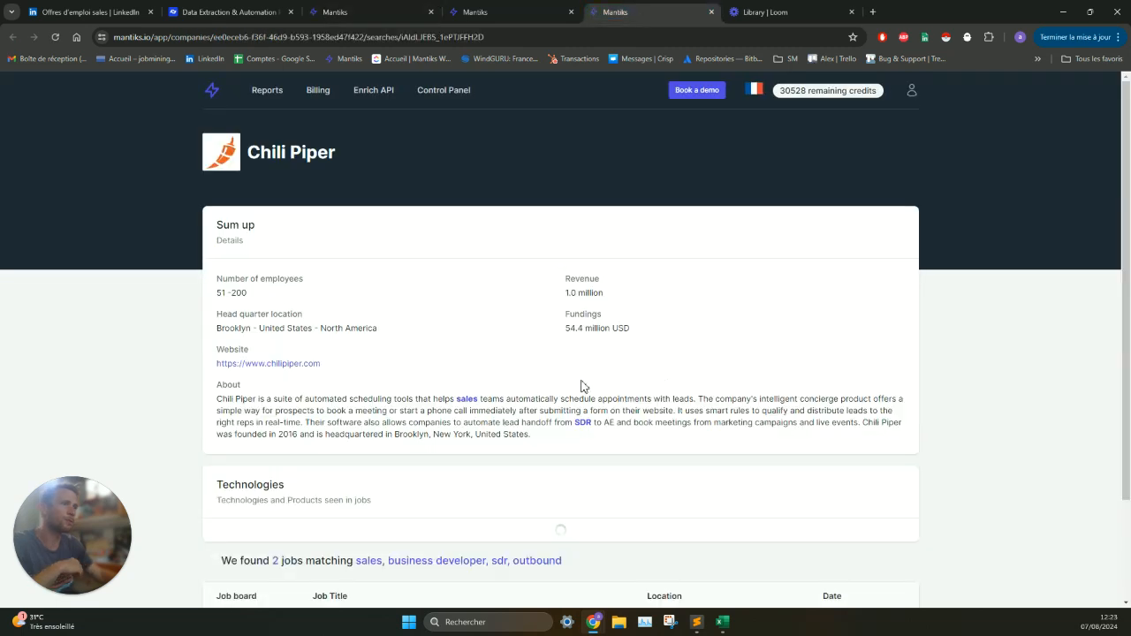
pyautogui.scroll(-3, 475, 427)
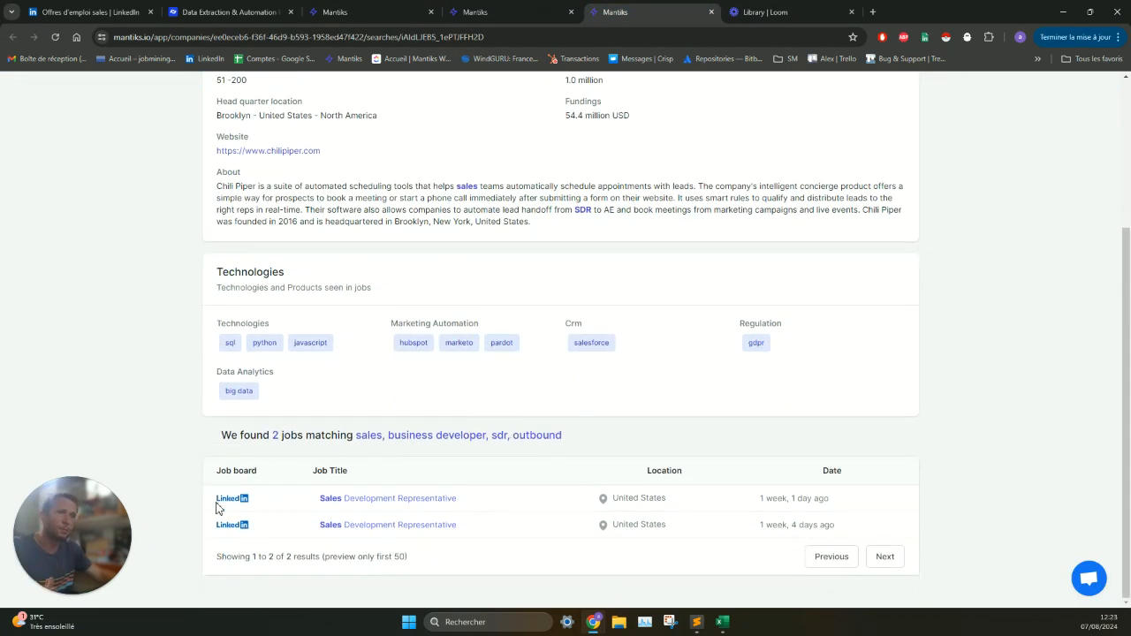
pyautogui.scroll(3, 613, 522)
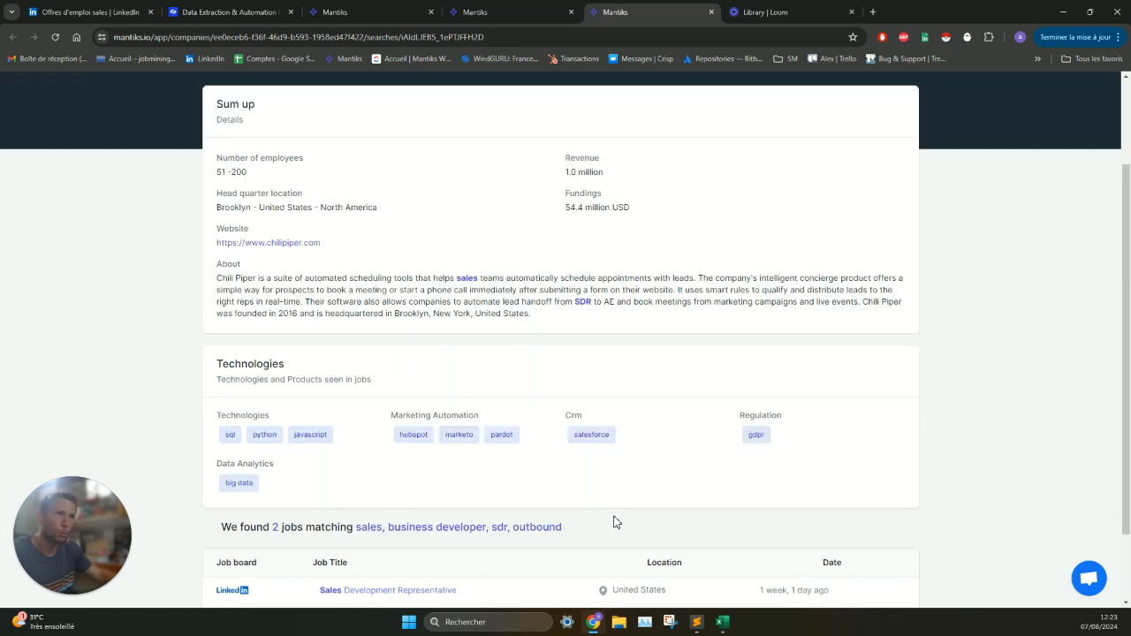
pyautogui.scroll(-2, 506, 518)
# - Open Chili Piper's first Sales Development Representative job and highlight "outbound sales" in its description
pyautogui.click(356, 538)
pyautogui.scroll(-3, 495, 353)
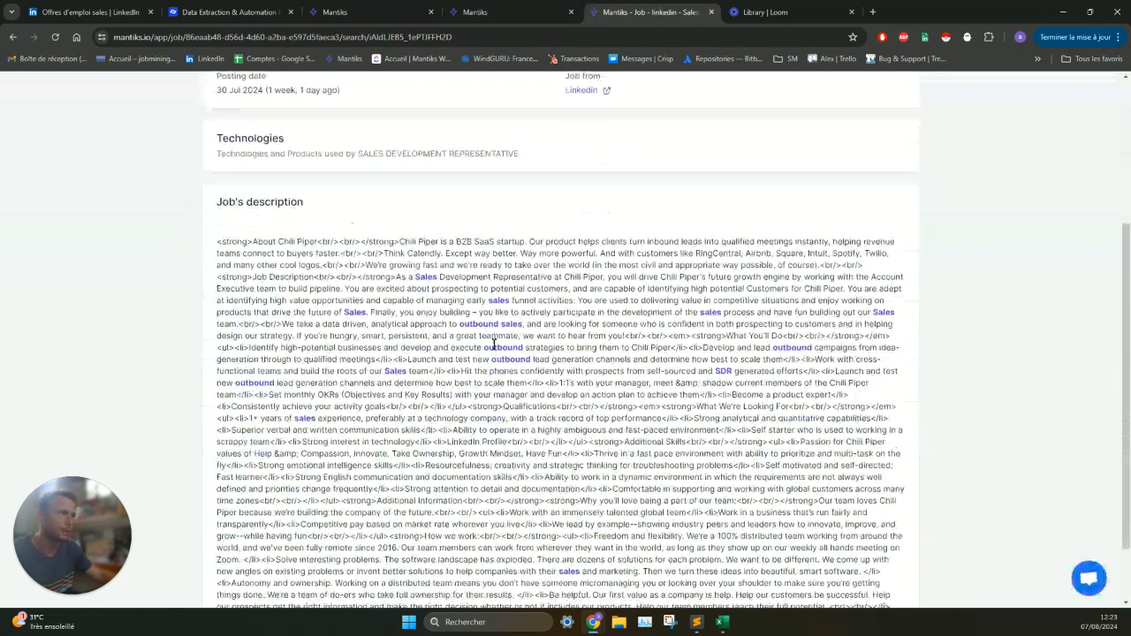
pyautogui.moveTo(458, 327); pyautogui.dragTo(537, 327)
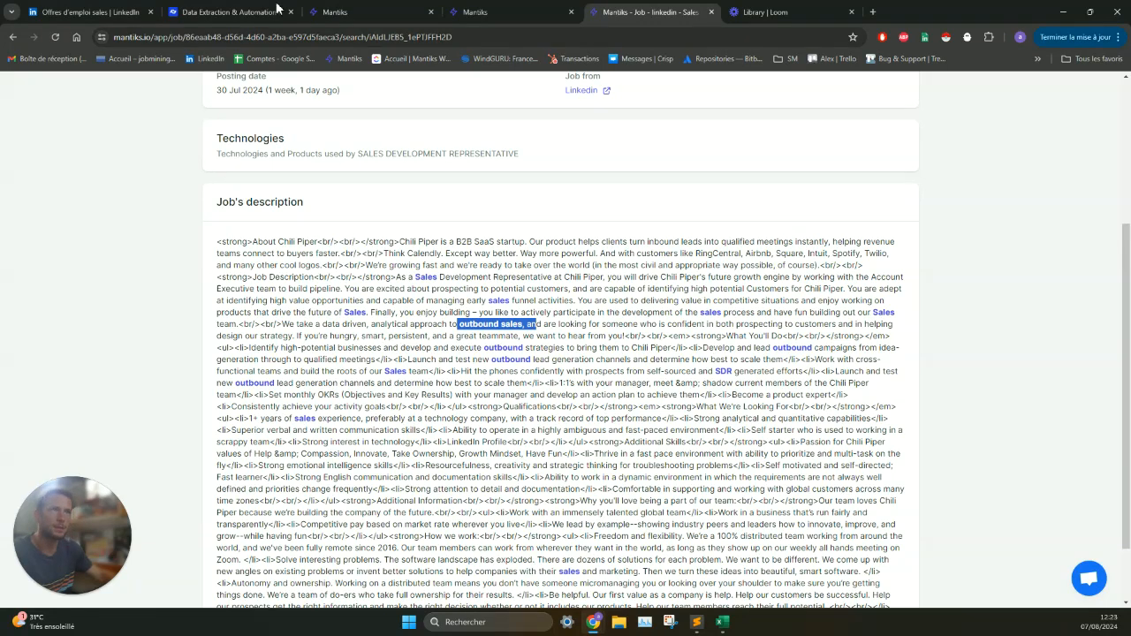
# - Return to the report builder and advance to the Find Contacts stage
pyautogui.click(382, 11)
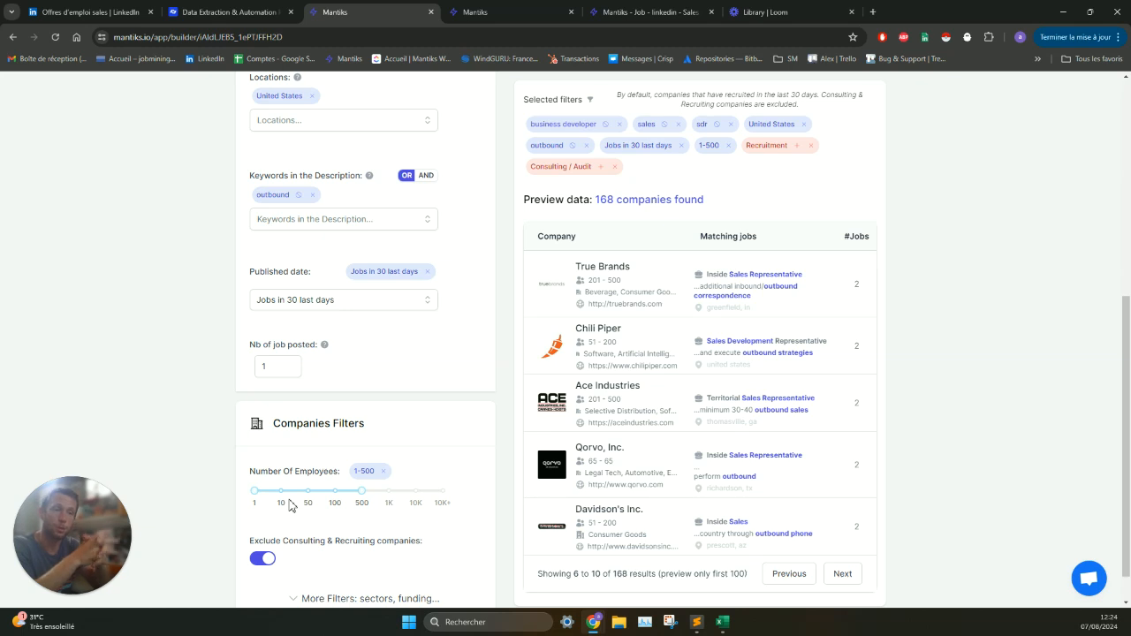
pyautogui.scroll(2, 374, 389)
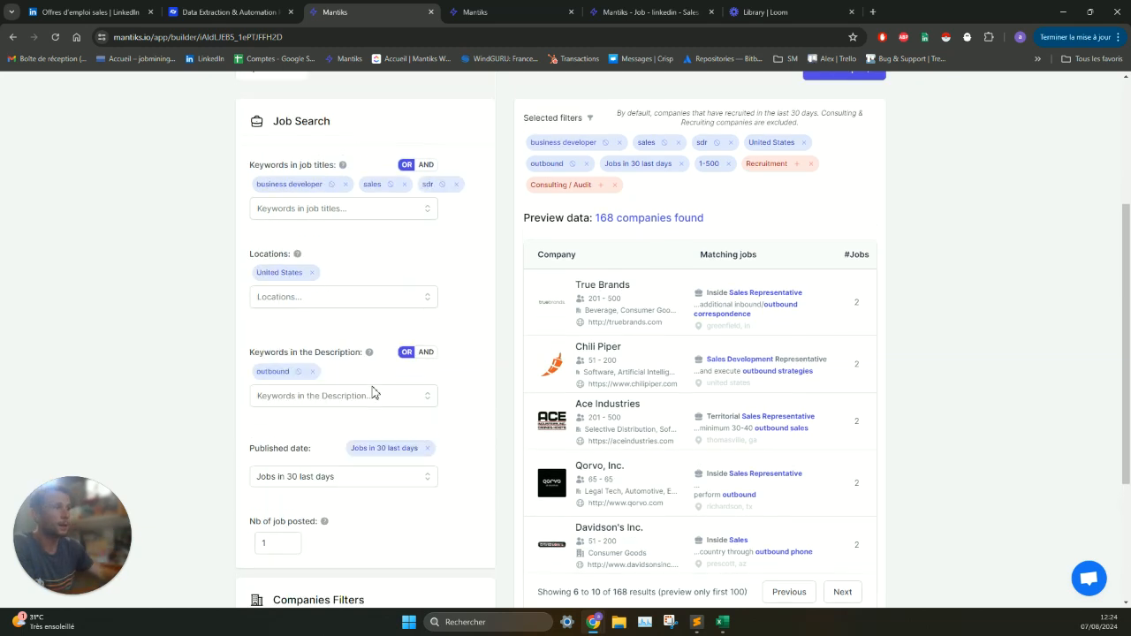
pyautogui.scroll(3, 381, 392)
pyautogui.click(842, 306)
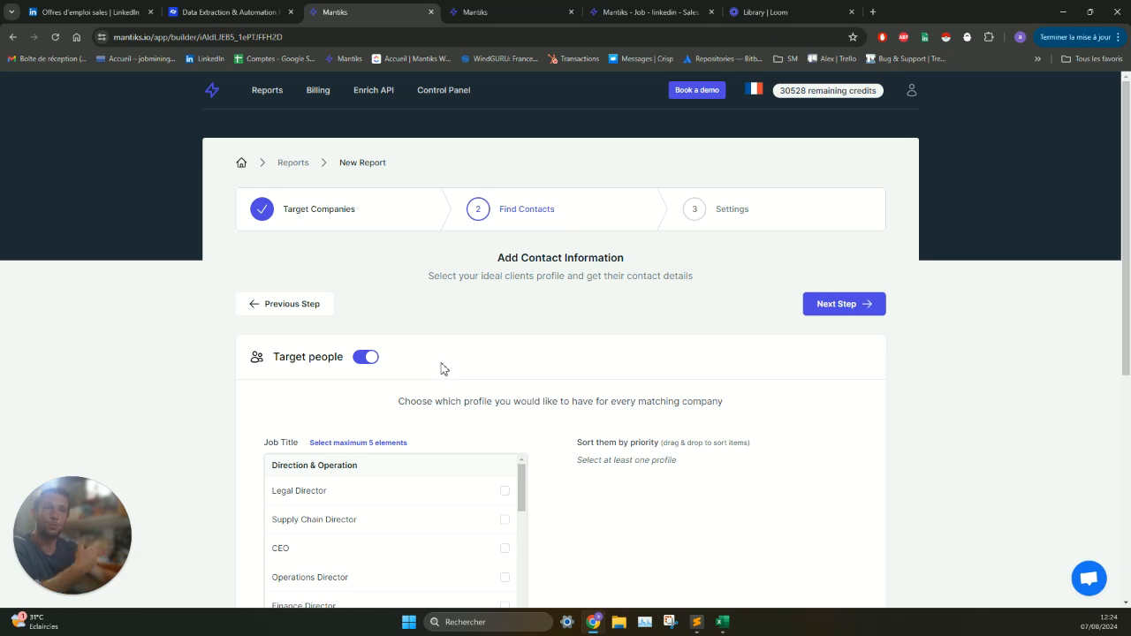
# - Select CEO, Recruitment published by and HR Director as target contact profiles
pyautogui.scroll(-2, 442, 369)
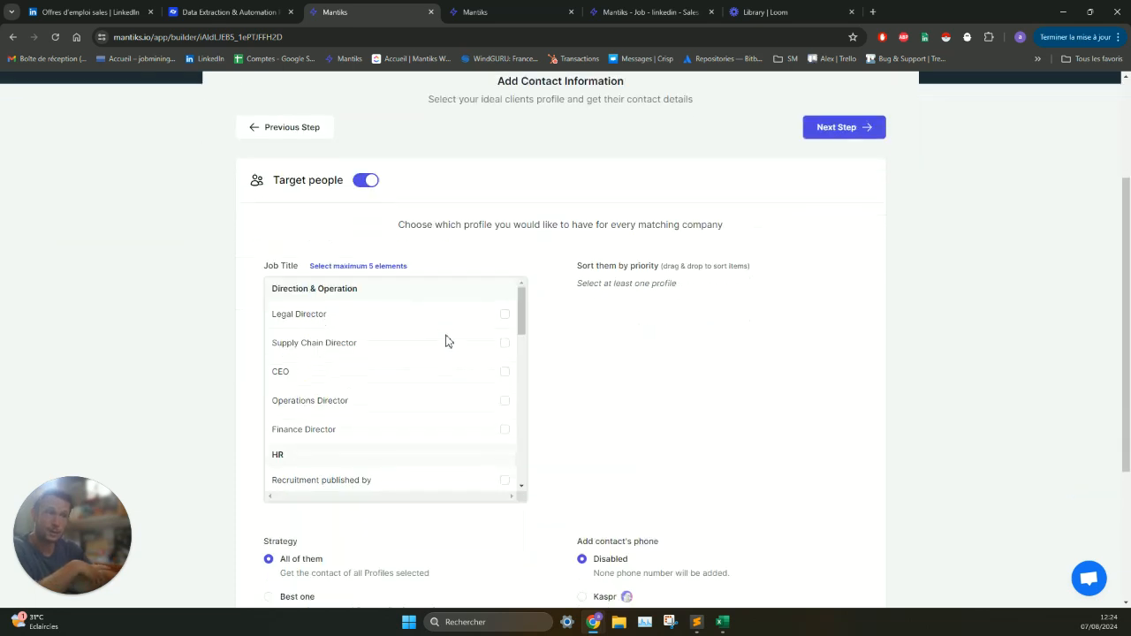
pyautogui.click(423, 378)
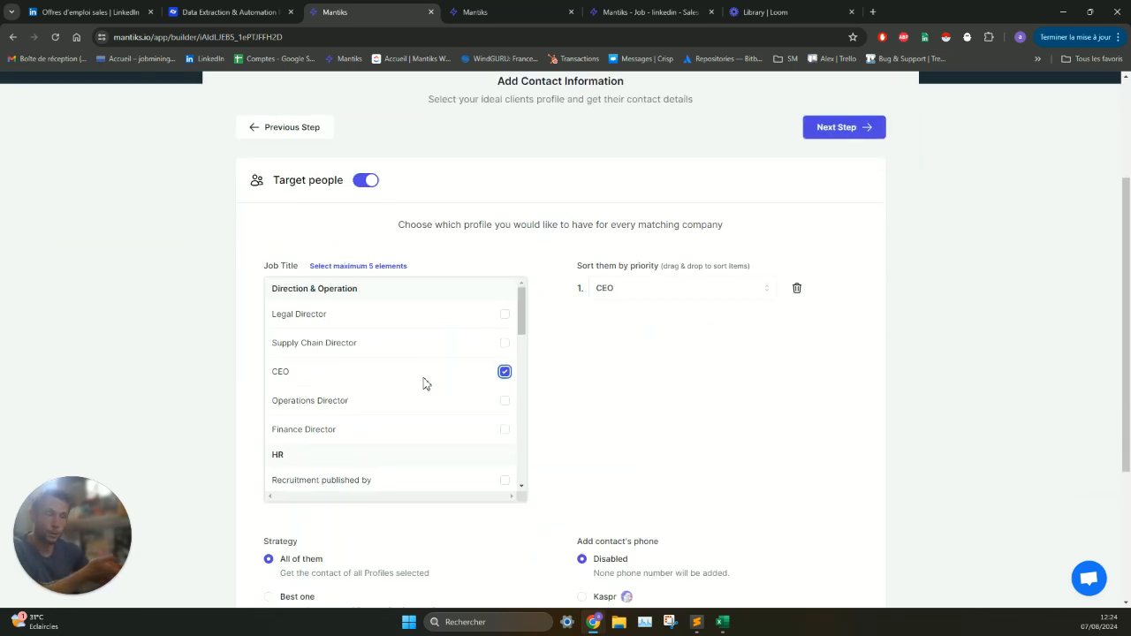
pyautogui.scroll(-1, 423, 386)
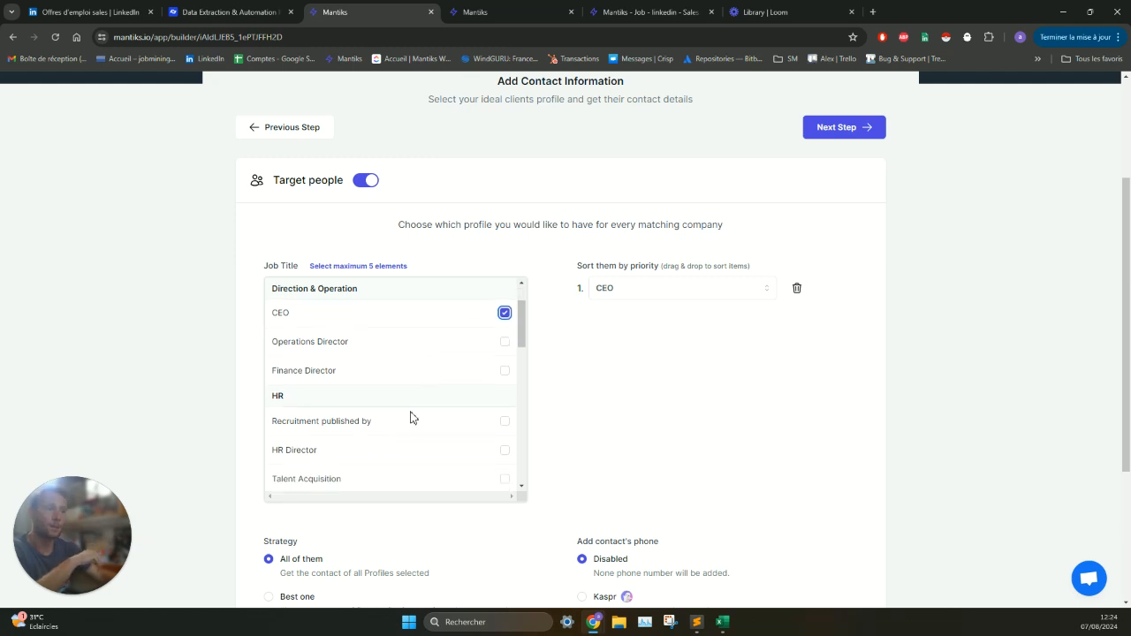
pyautogui.click(430, 423)
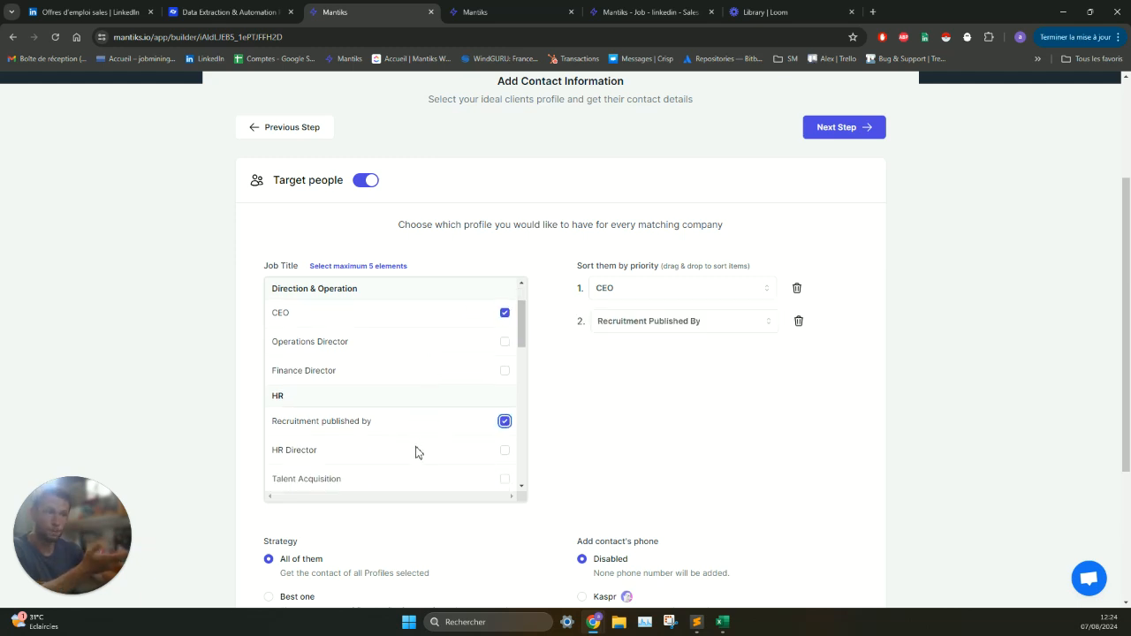
pyautogui.click(418, 453)
# - Add Sales Director as a target profile and rank Recruitment Published By first in the priority order
pyautogui.scroll(-1, 418, 452)
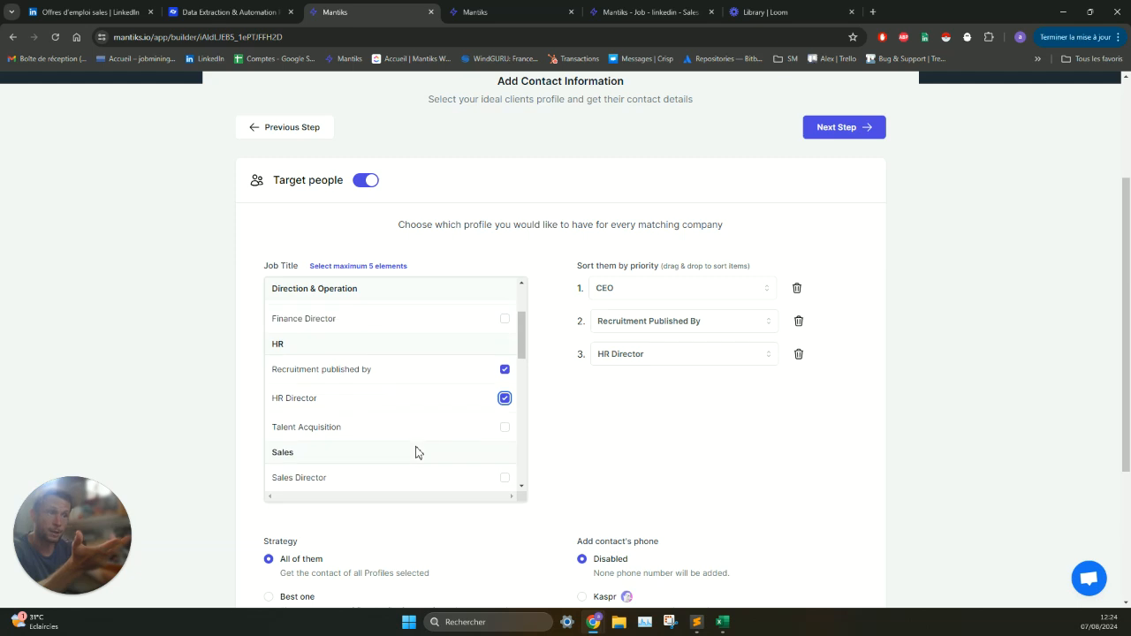
pyautogui.scroll(-2, 411, 437)
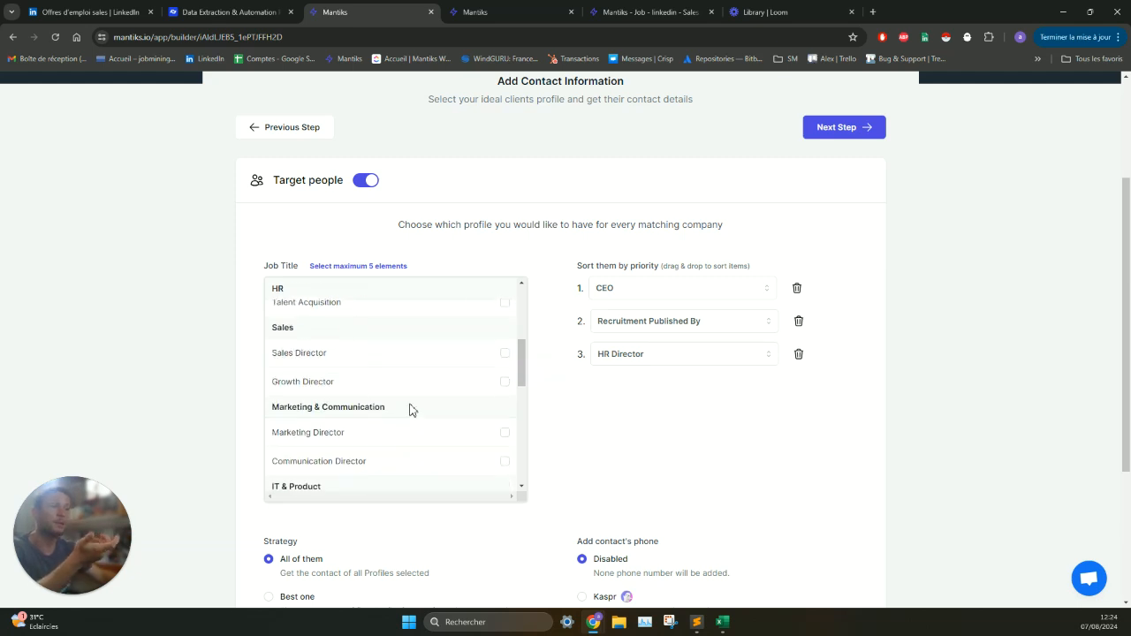
pyautogui.click(390, 363)
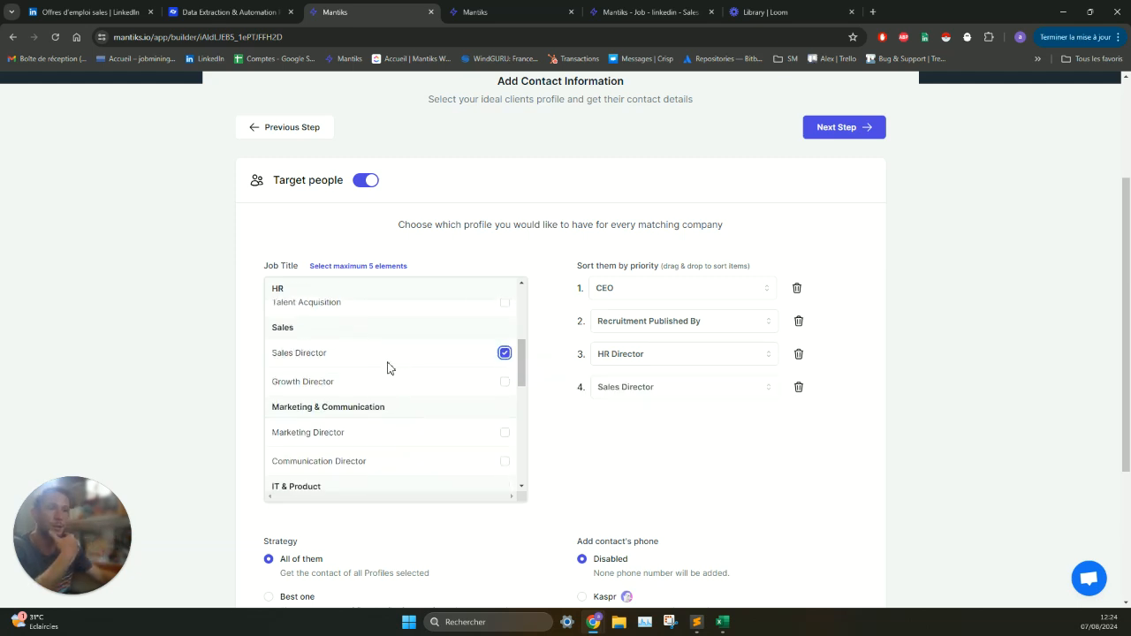
pyautogui.scroll(-1, 543, 371)
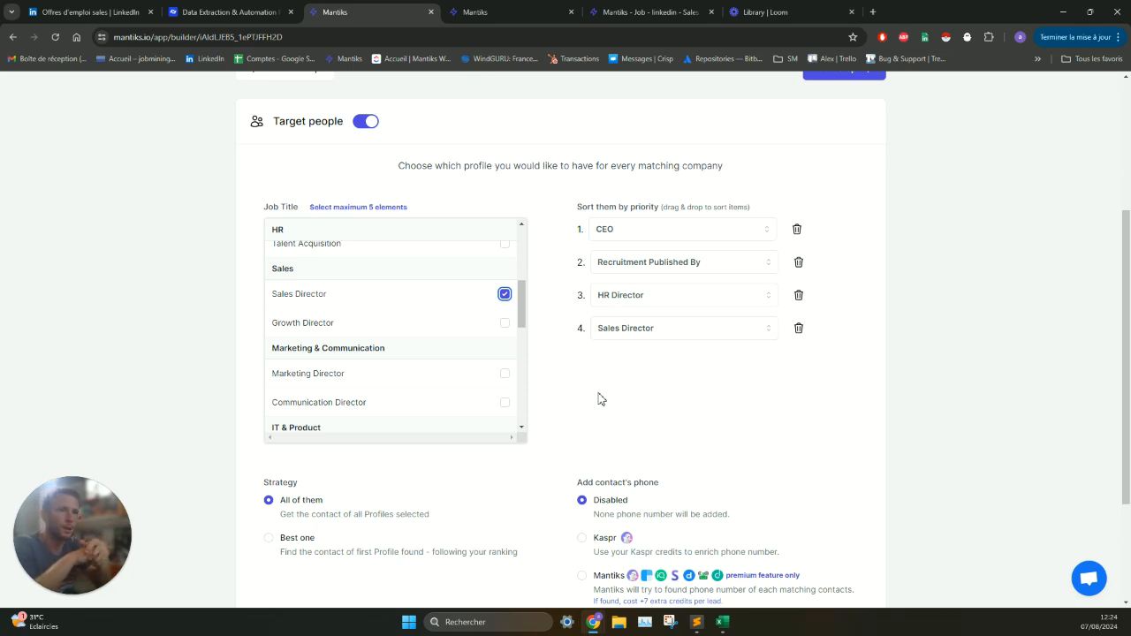
pyautogui.moveTo(677, 262); pyautogui.dragTo(676, 235)
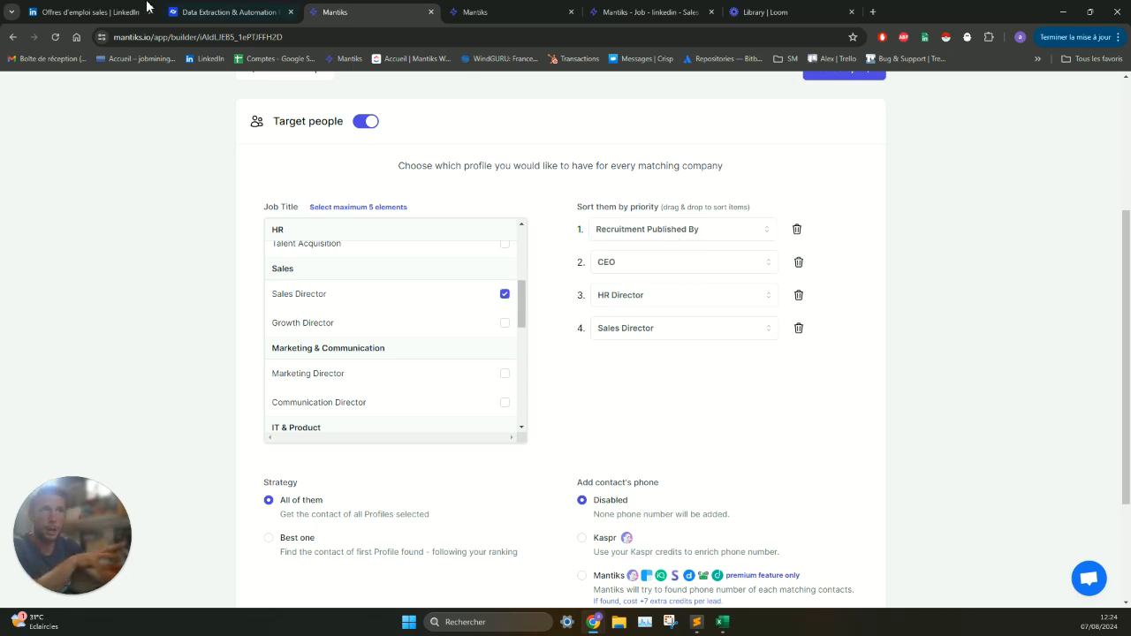
# - Switch to the LinkedIn job results and examine the Equity Hammer posting for its recruitment team contact
pyautogui.hotkey('ctrl', '1')
pyautogui.scroll(2, 460, 327)
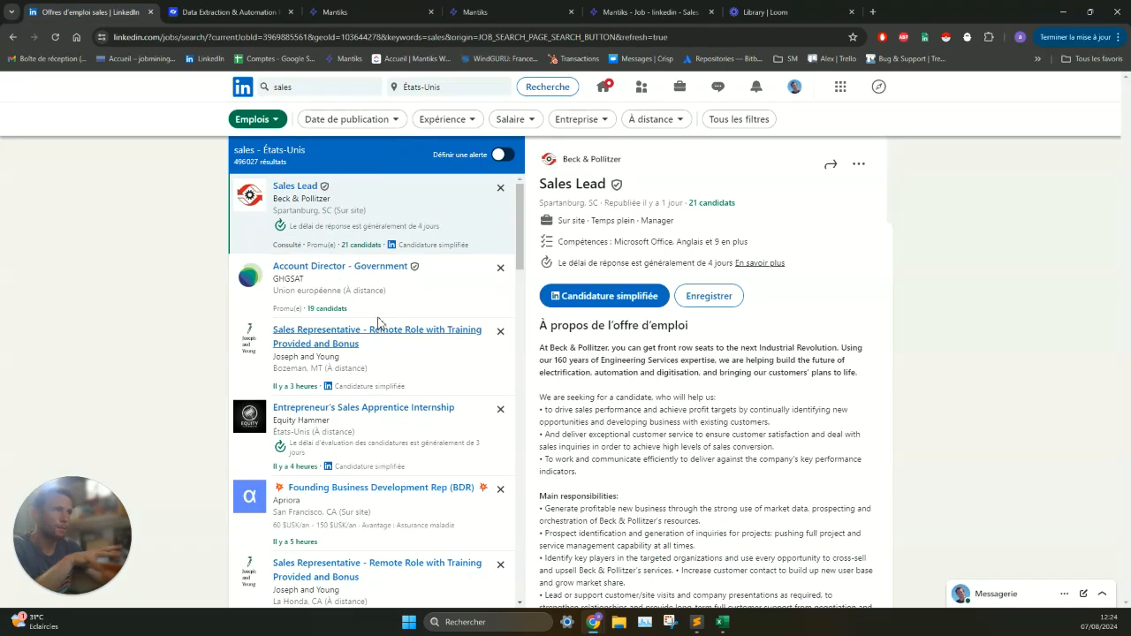
pyautogui.click(461, 385)
pyautogui.click(464, 464)
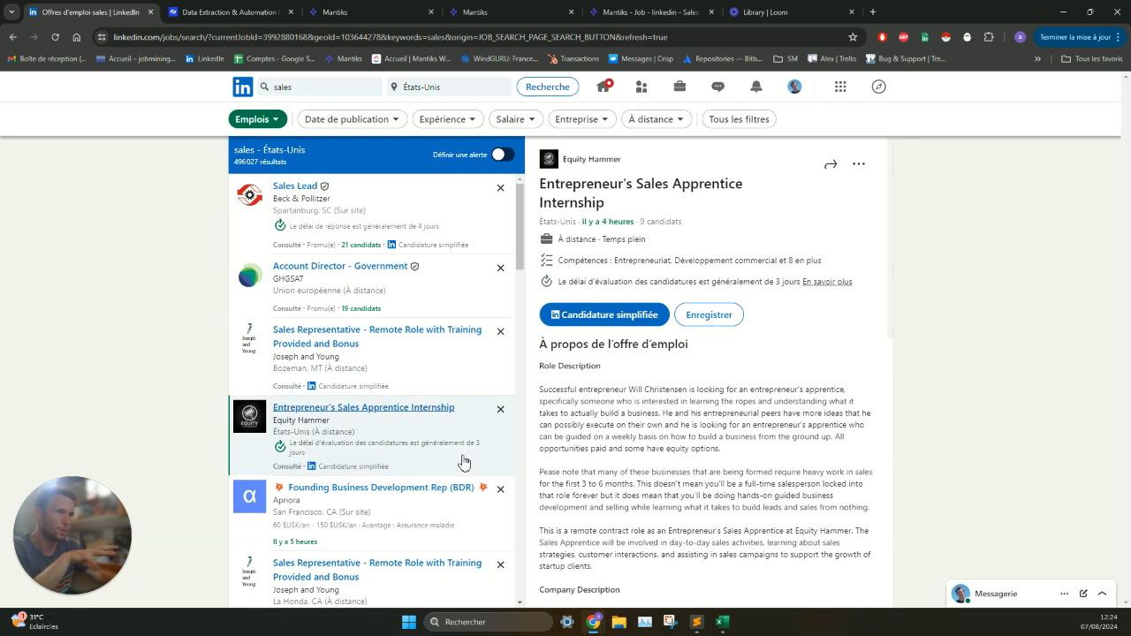
pyautogui.click(446, 521)
pyautogui.click(448, 442)
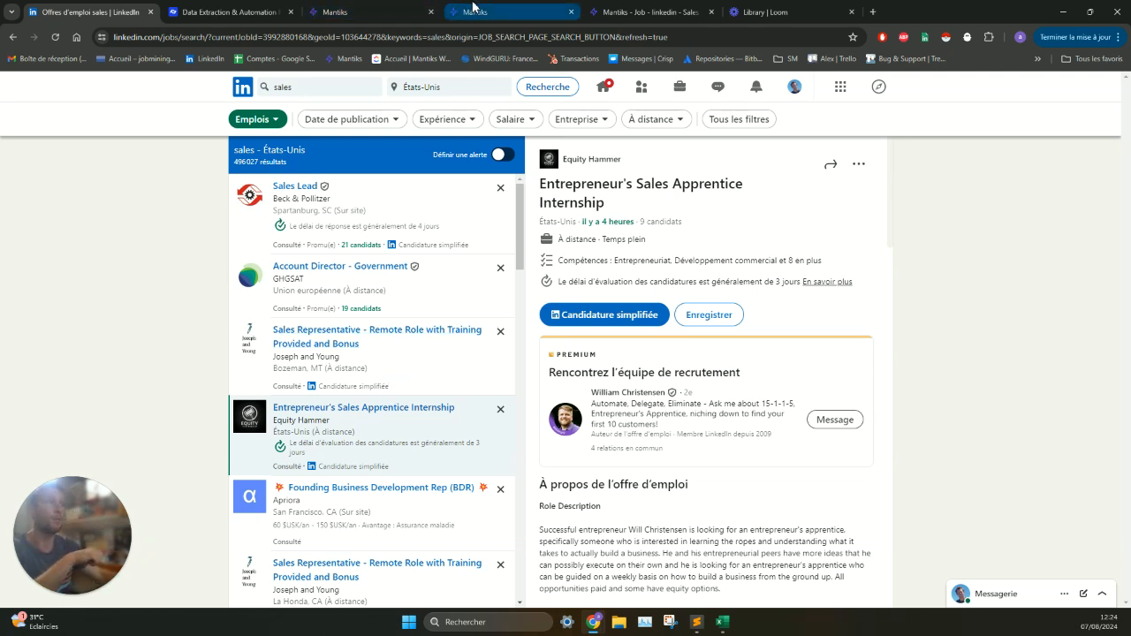
# - Return to the Mantiks report builder, review the contact strategy and phone options, and advance to the Settings stage
pyautogui.click(406, 12)
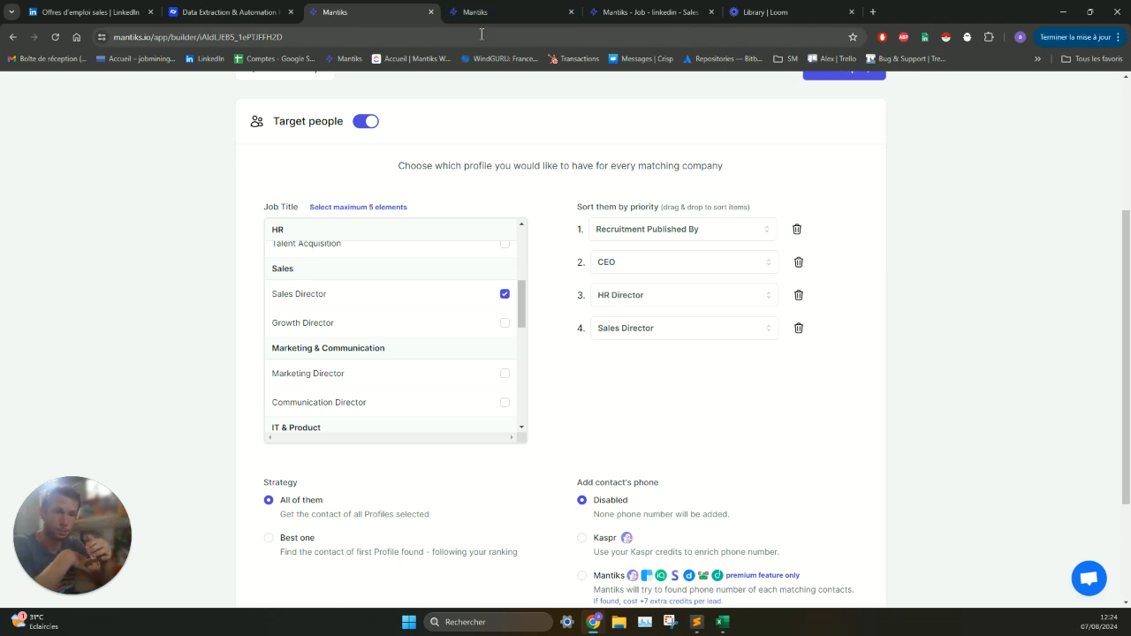
pyautogui.scroll(-2, 627, 430)
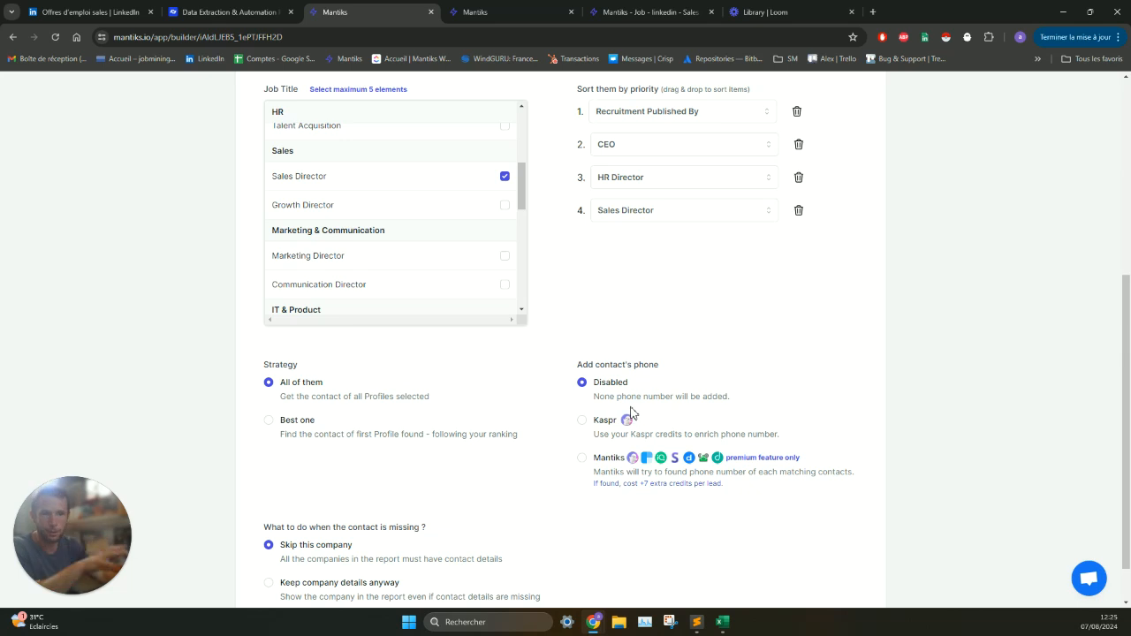
pyautogui.scroll(4, 583, 321)
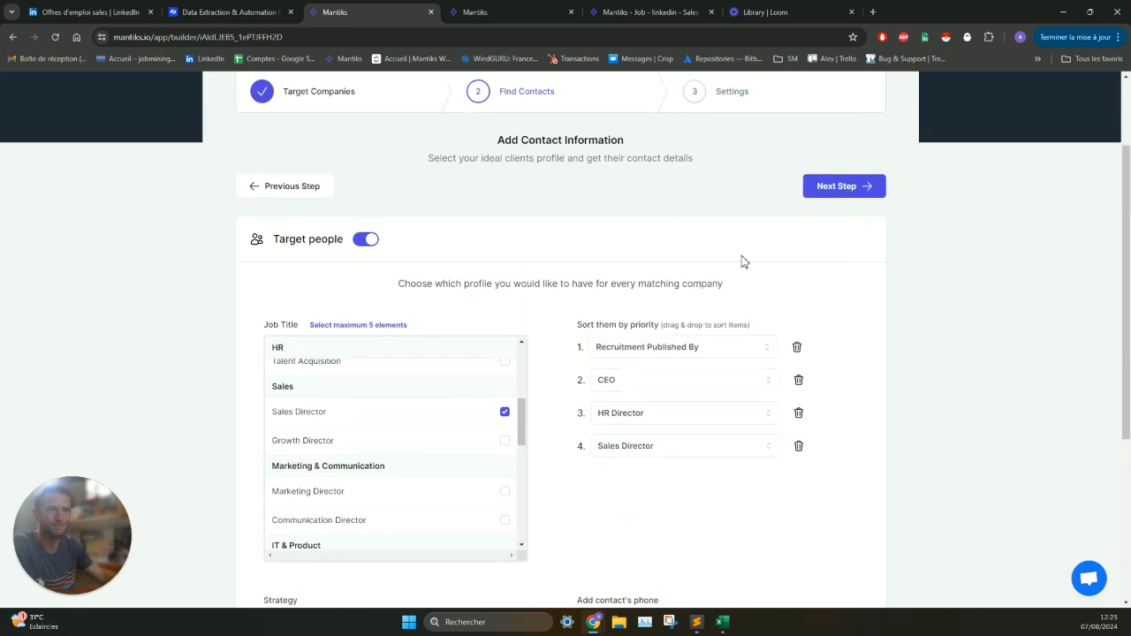
pyautogui.click(864, 190)
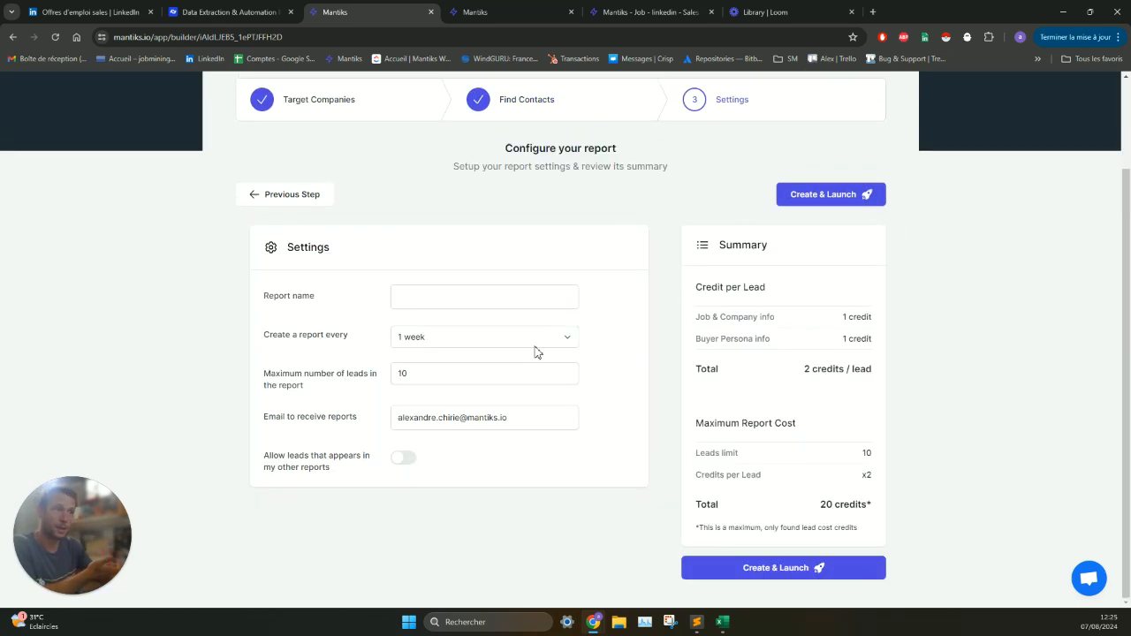
# - Name the report "test report sales usa"
pyautogui.click(480, 297)
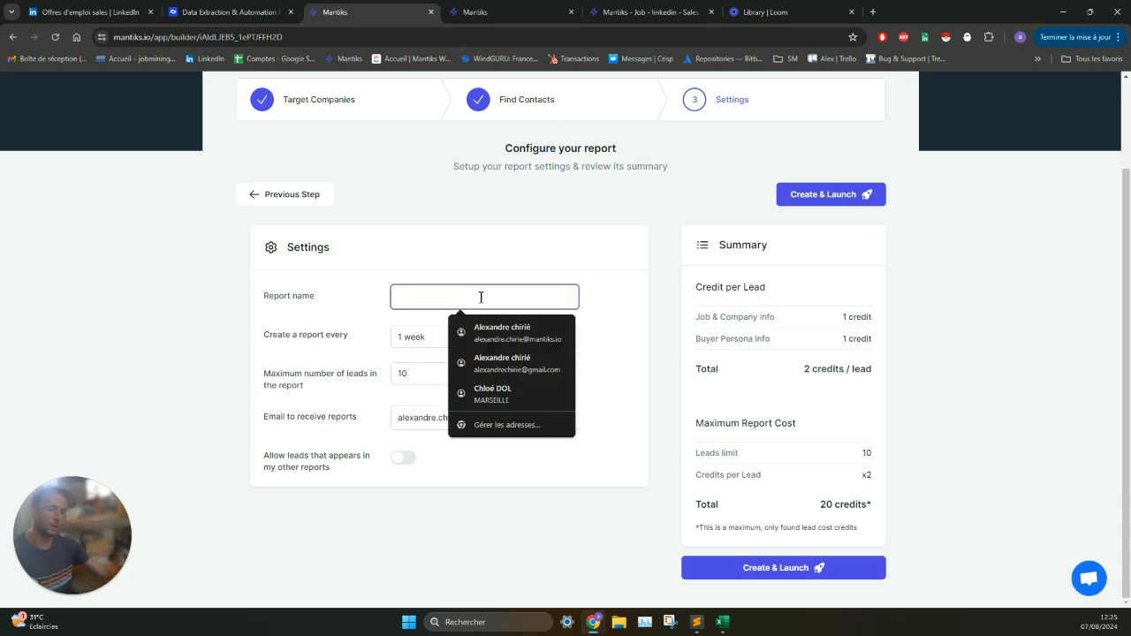
pyautogui.write('test report ')
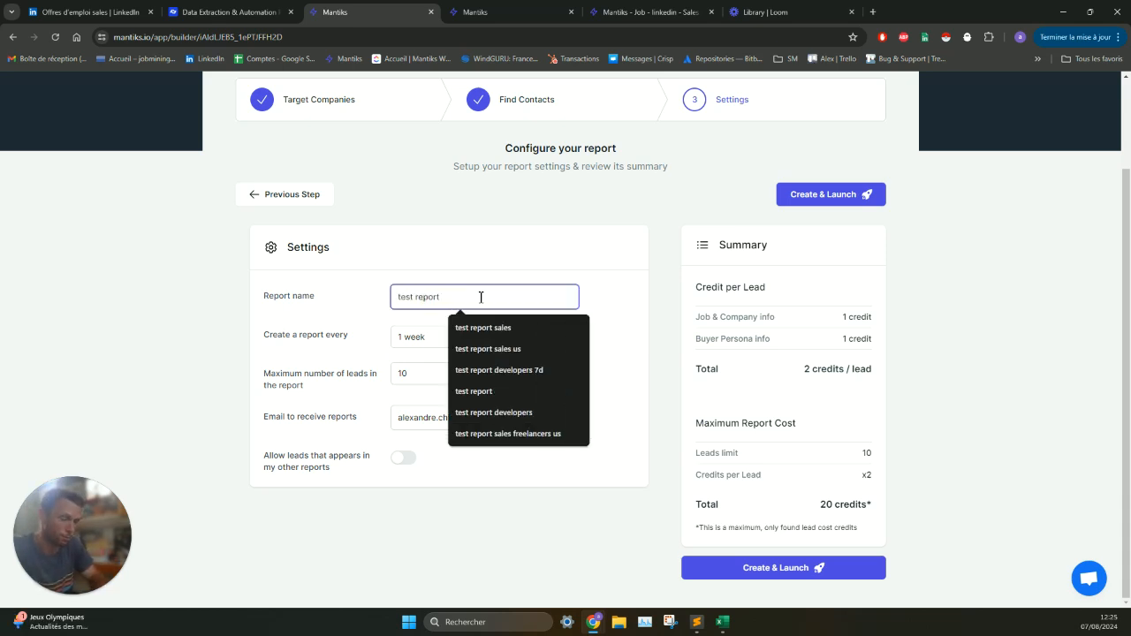
pyautogui.write('sales usa')
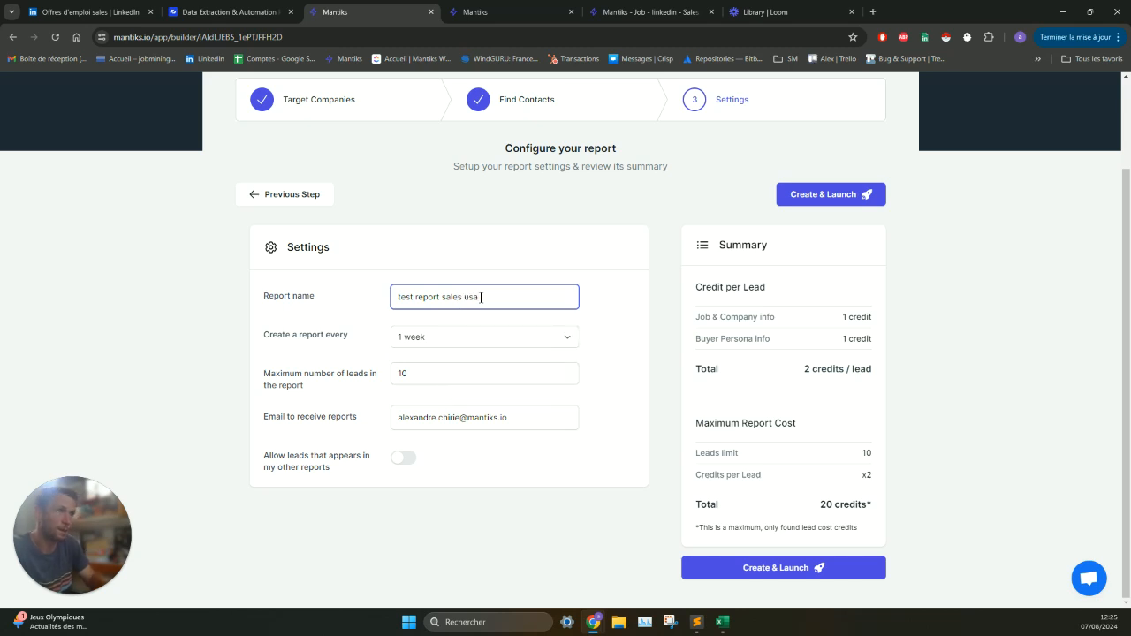
# - Set the report to be created once, check the lead limit and recipient email, and launch it
pyautogui.click(466, 341)
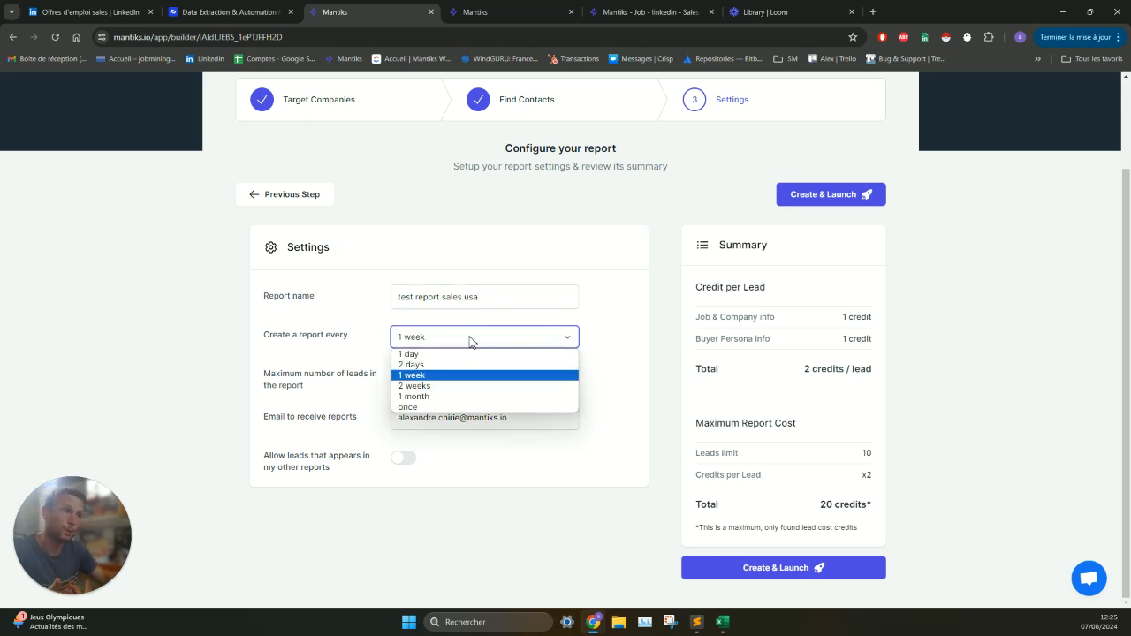
pyautogui.click(475, 407)
pyautogui.click(372, 377)
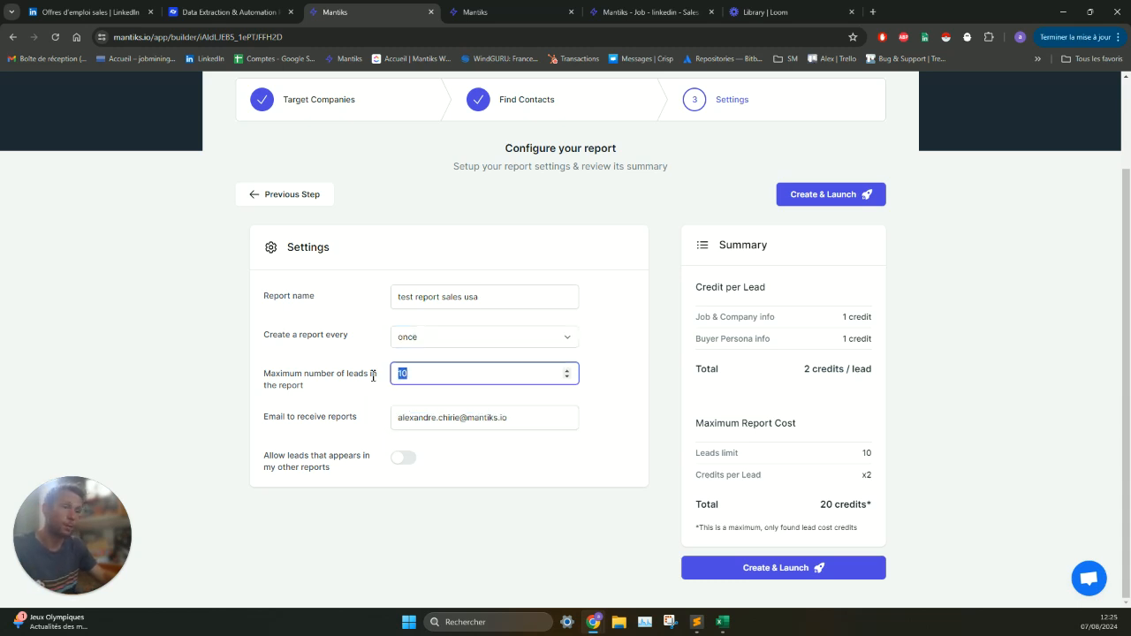
pyautogui.click(522, 417)
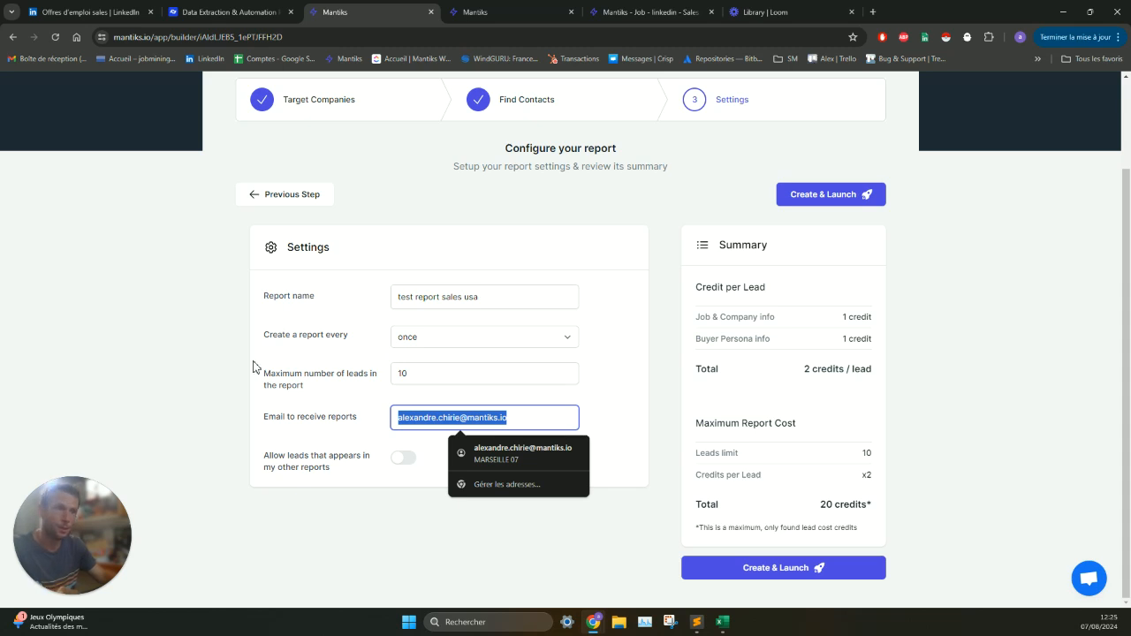
pyautogui.click(254, 366)
pyautogui.click(817, 197)
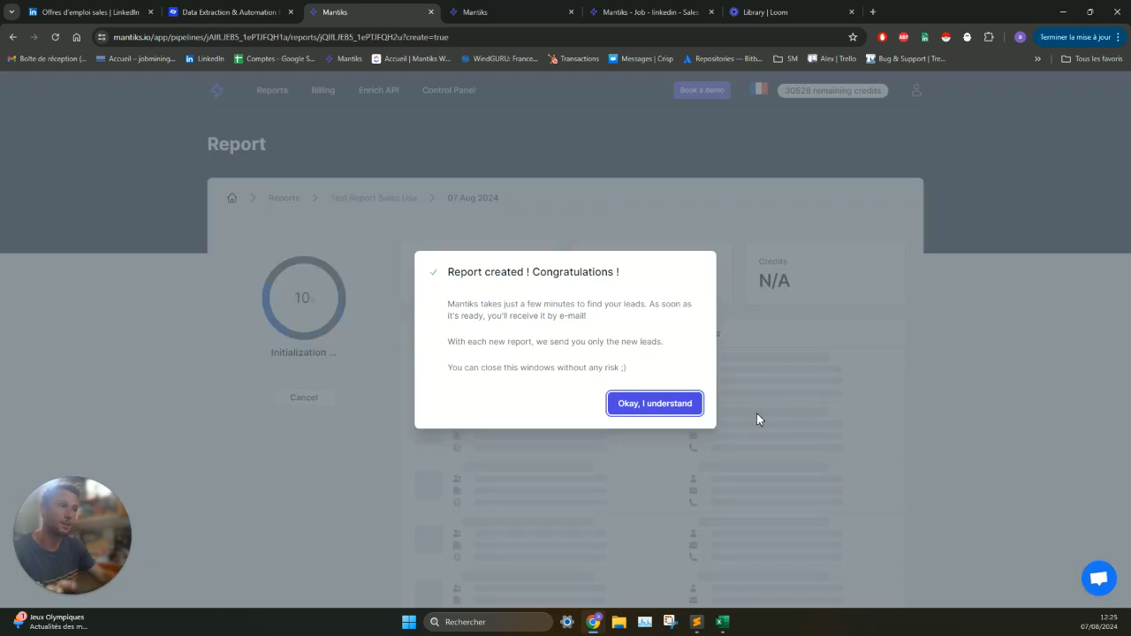
pyautogui.click(681, 402)
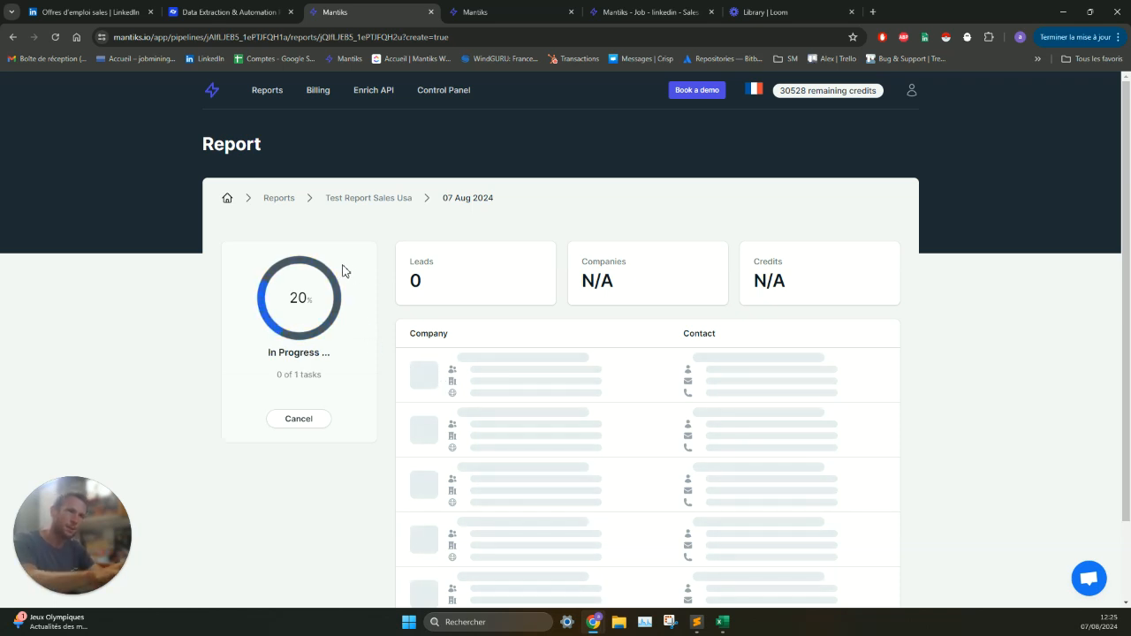
# - Return to the list of reports and view the leads of the finished report dated 19 Jun 2023
pyautogui.click(290, 202)
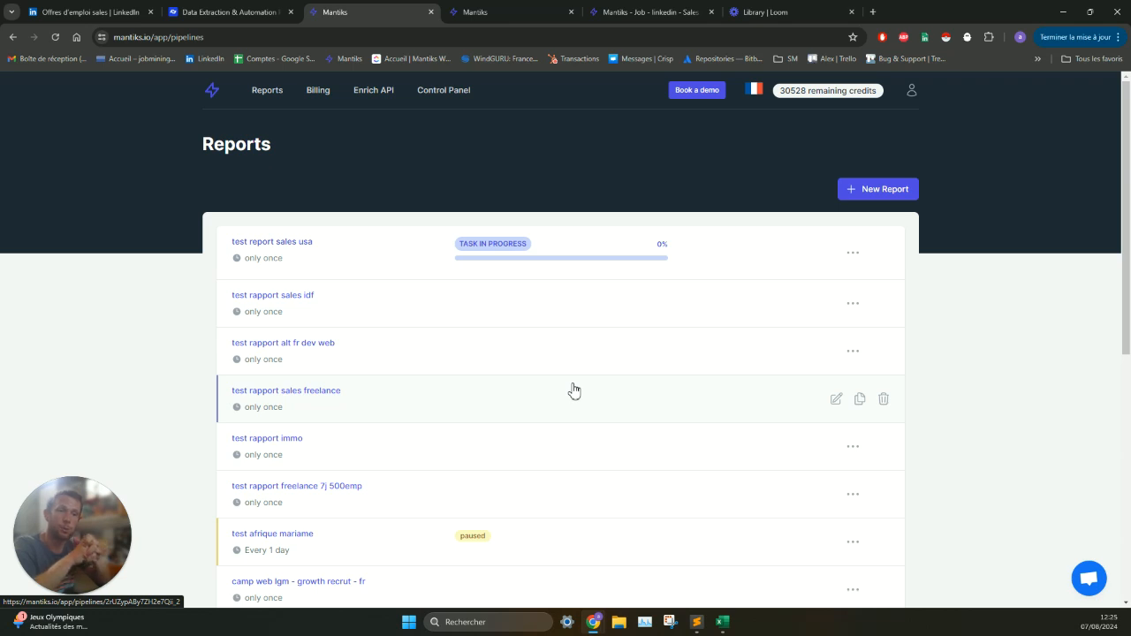
pyautogui.scroll(-5, 572, 390)
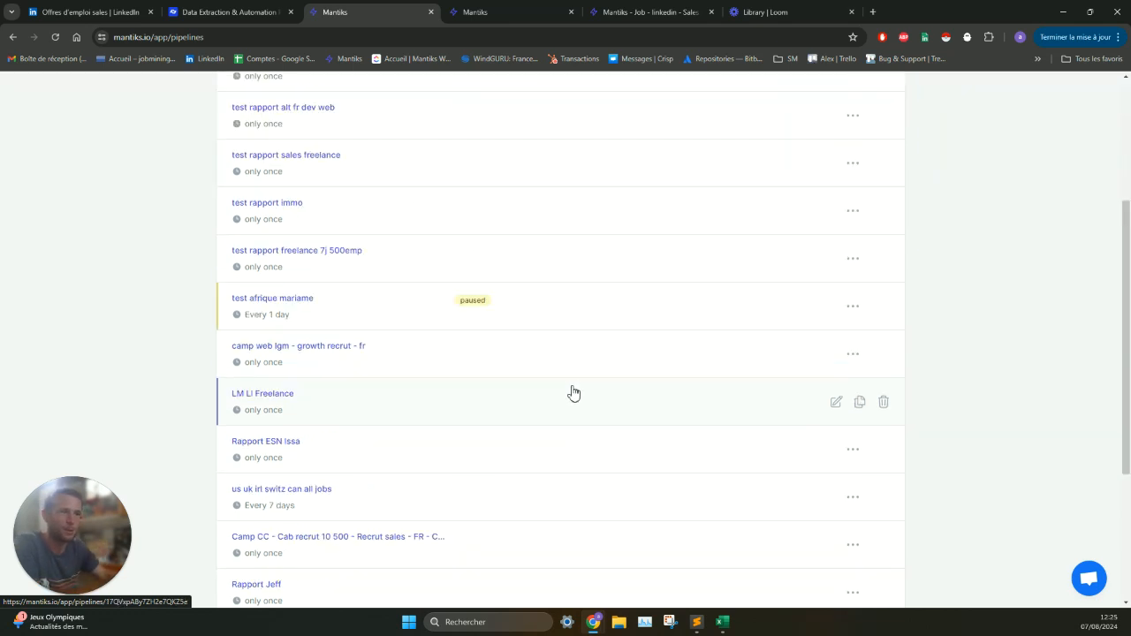
pyautogui.click(345, 351)
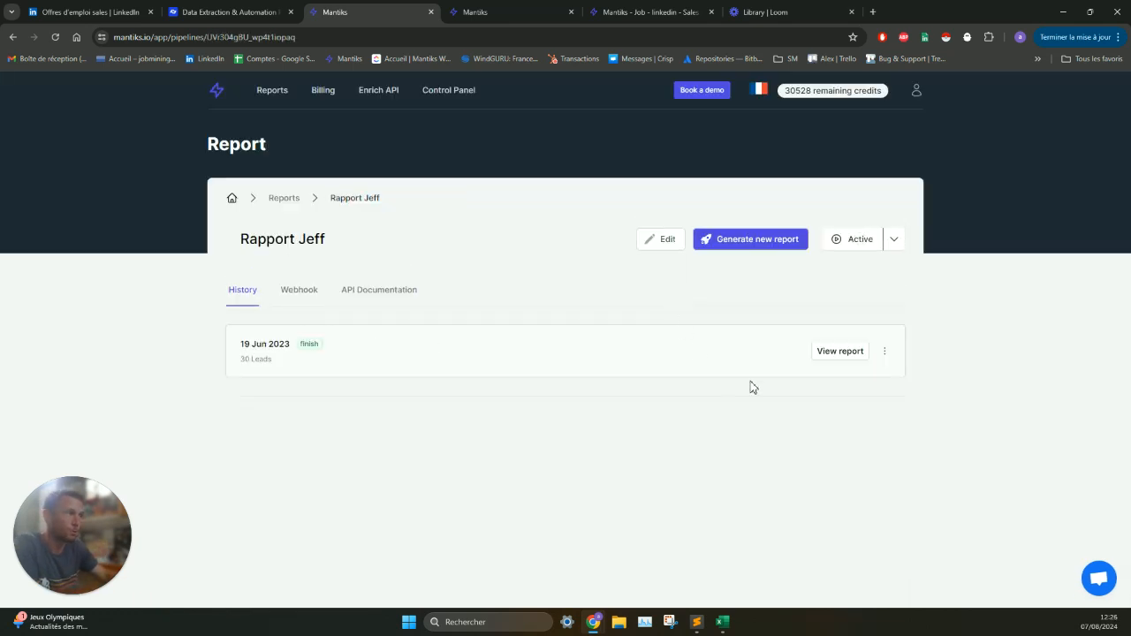
pyautogui.click(856, 356)
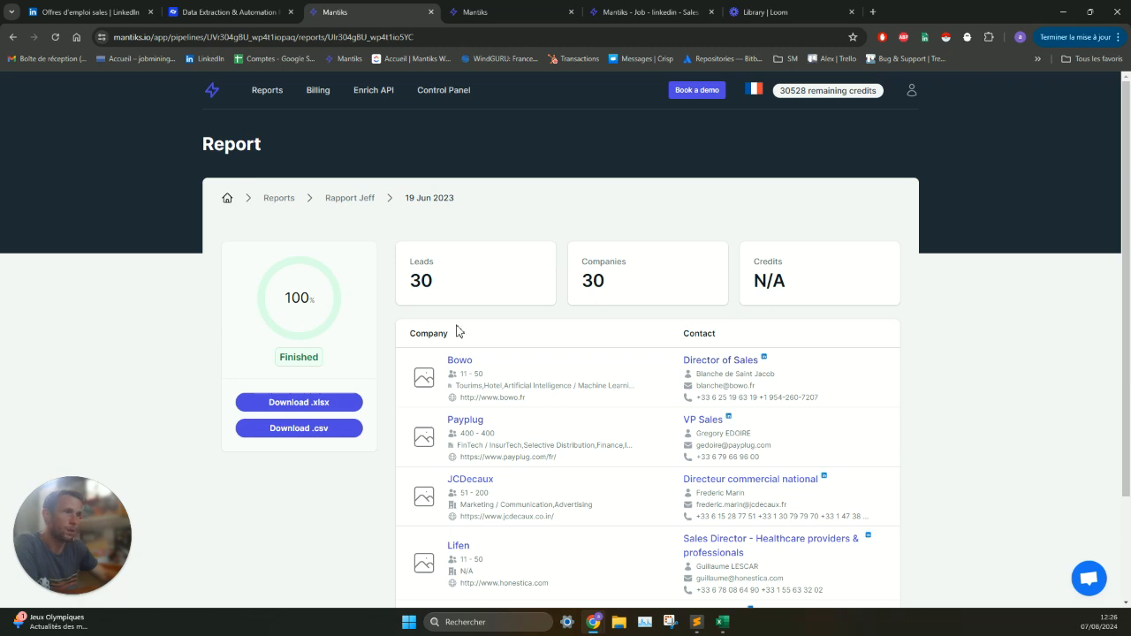
# - Download the 19 Jun 2023 report as an XLSX file from its history and open it in Excel for editing
pyautogui.hotkey('alt', 'Left')
pyautogui.click(884, 351)
pyautogui.click(870, 378)
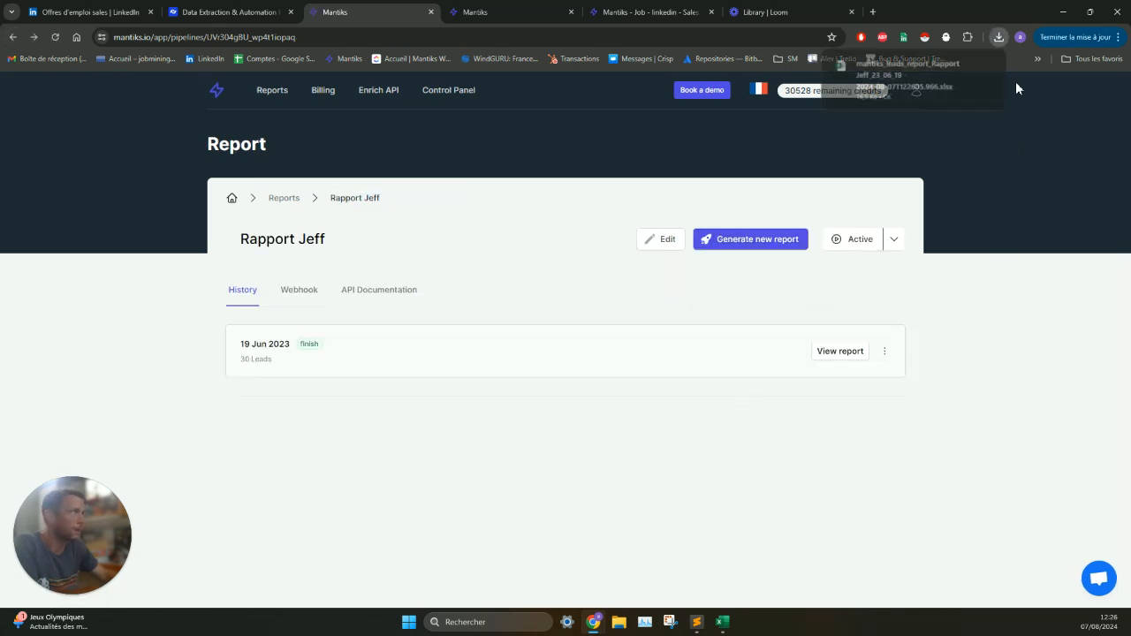
pyautogui.click(977, 106)
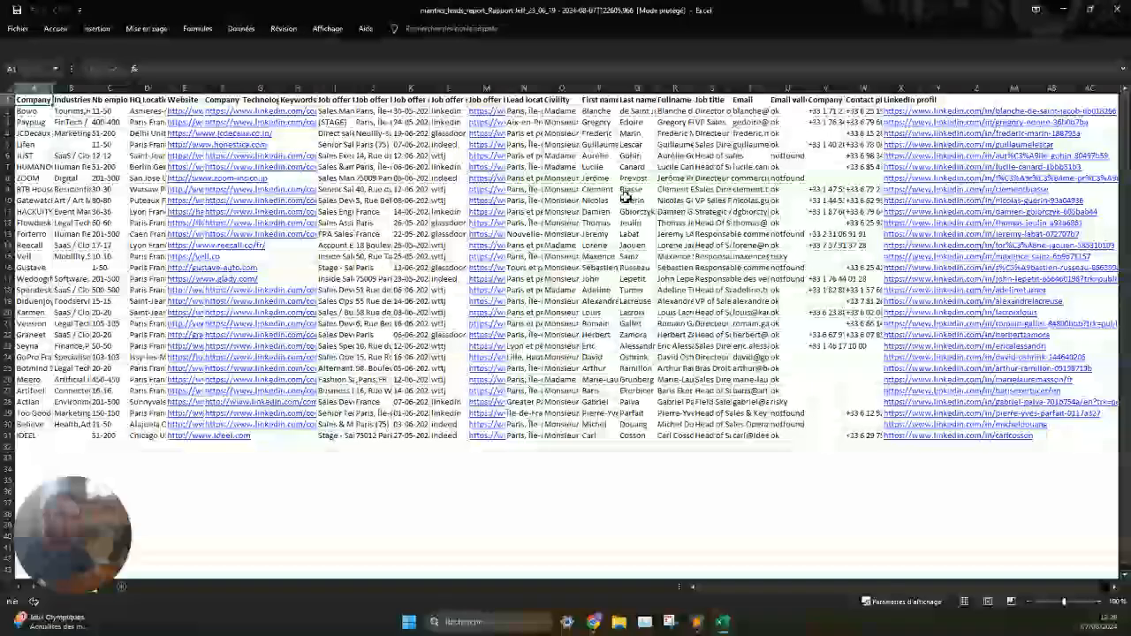
pyautogui.click(712, 47)
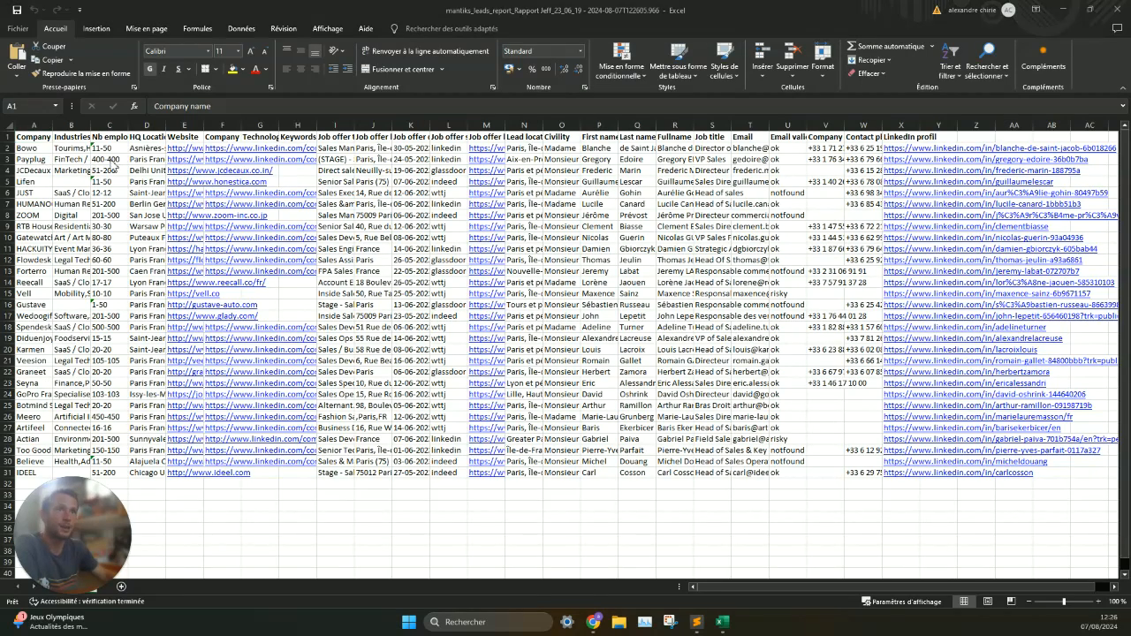
# - Widen the lead columns from Lead location through LinkedIn profil to fit their contents
pyautogui.moveTo(33, 124); pyautogui.dragTo(915, 120)
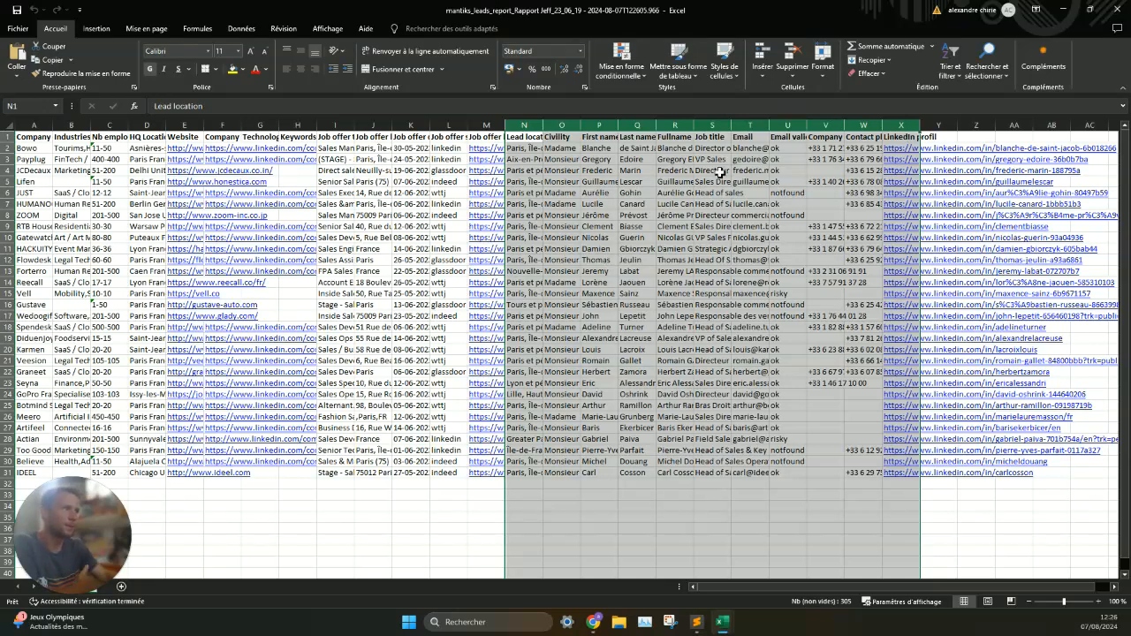
pyautogui.doubleClick(732, 126)
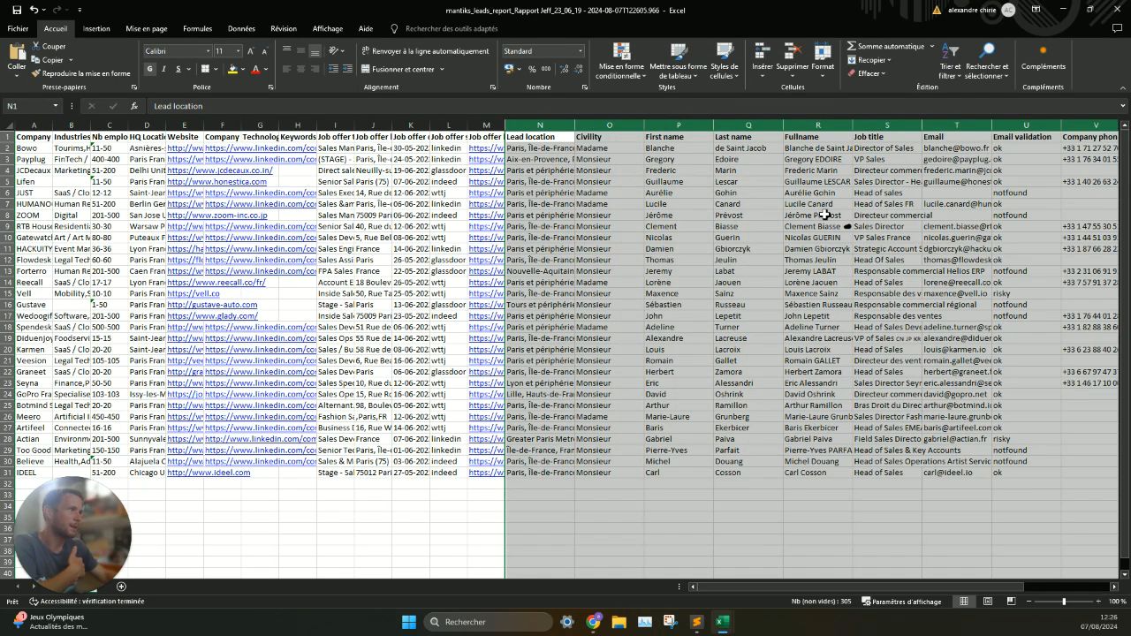
pyautogui.click(910, 227)
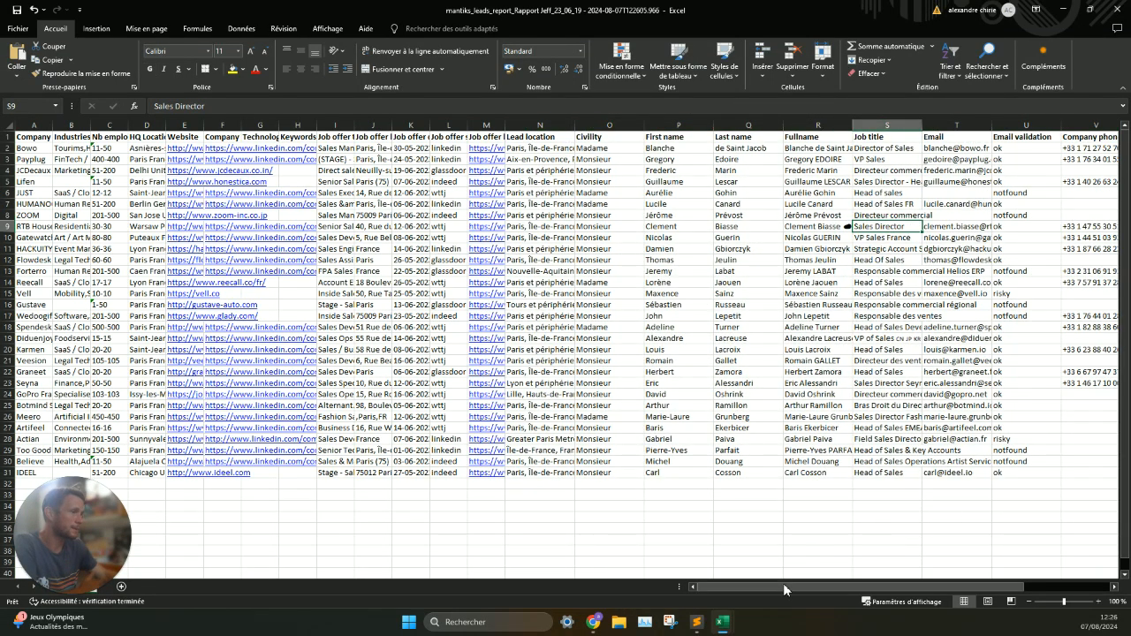
# - Examine the Contact phones and LinkedIn profil columns, plus the row for the company Gustave
pyautogui.moveTo(783, 586); pyautogui.dragTo(869, 586)
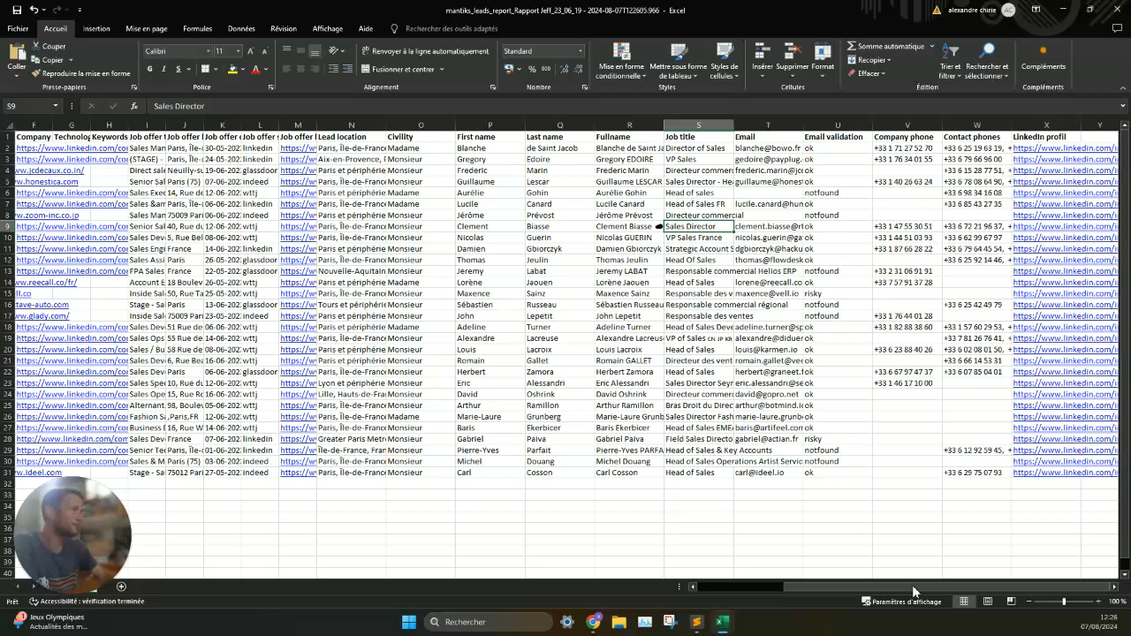
pyautogui.click(984, 125)
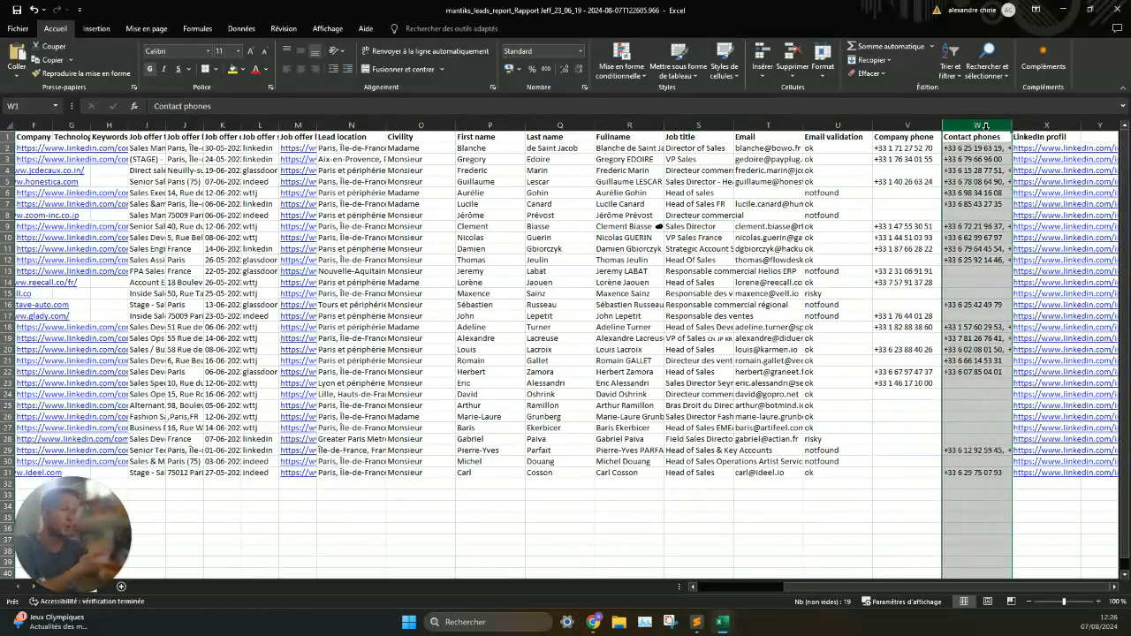
pyautogui.click(1038, 125)
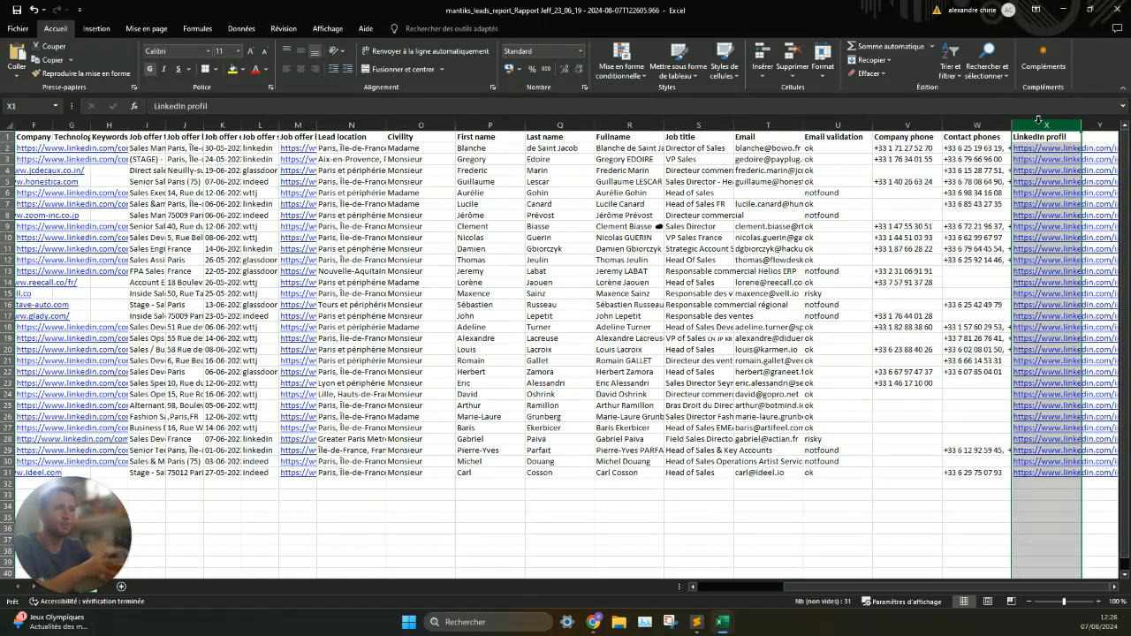
pyautogui.moveTo(554, 305); pyautogui.dragTo(25, 305)
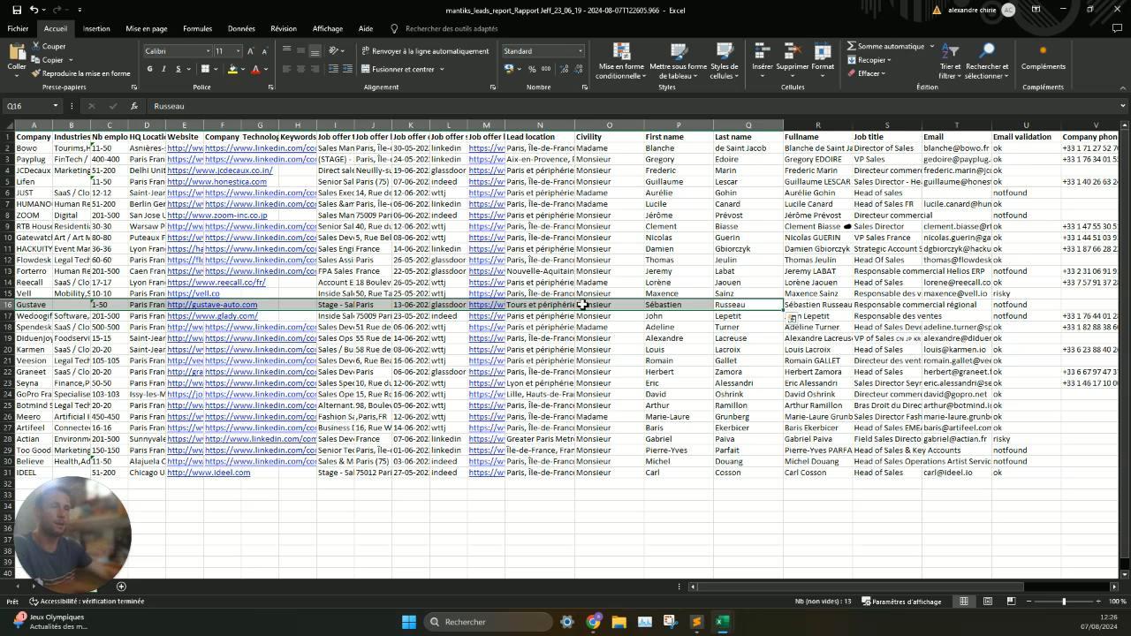
# - Close the workbook without saving its changes and go back to the list of reports in Mantiks
pyautogui.click(1111, 9)
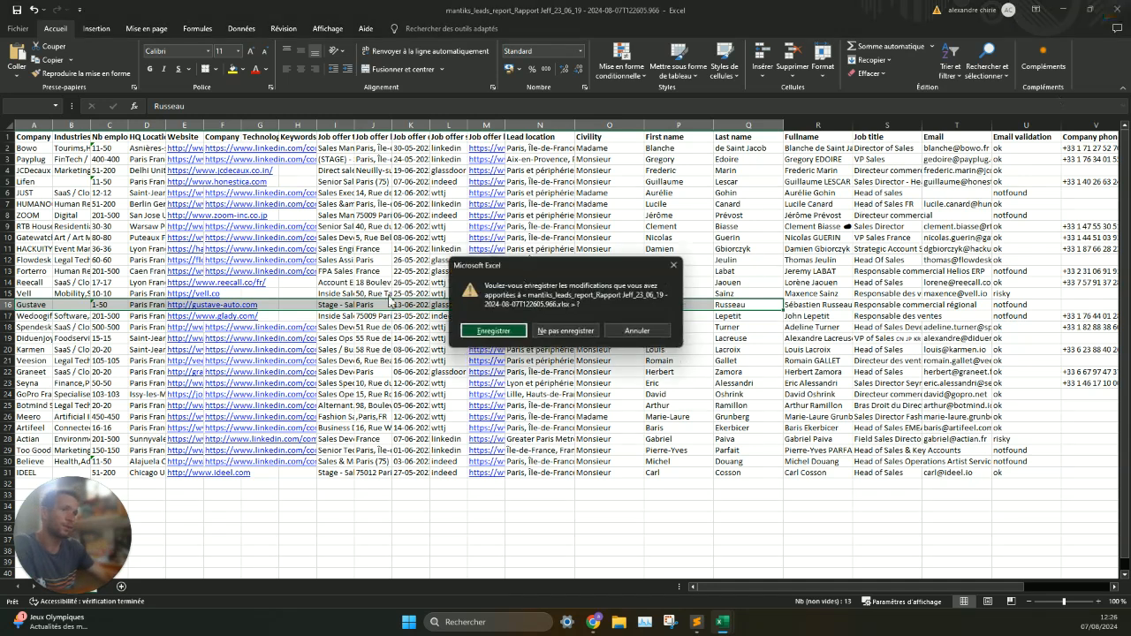
pyautogui.click(555, 333)
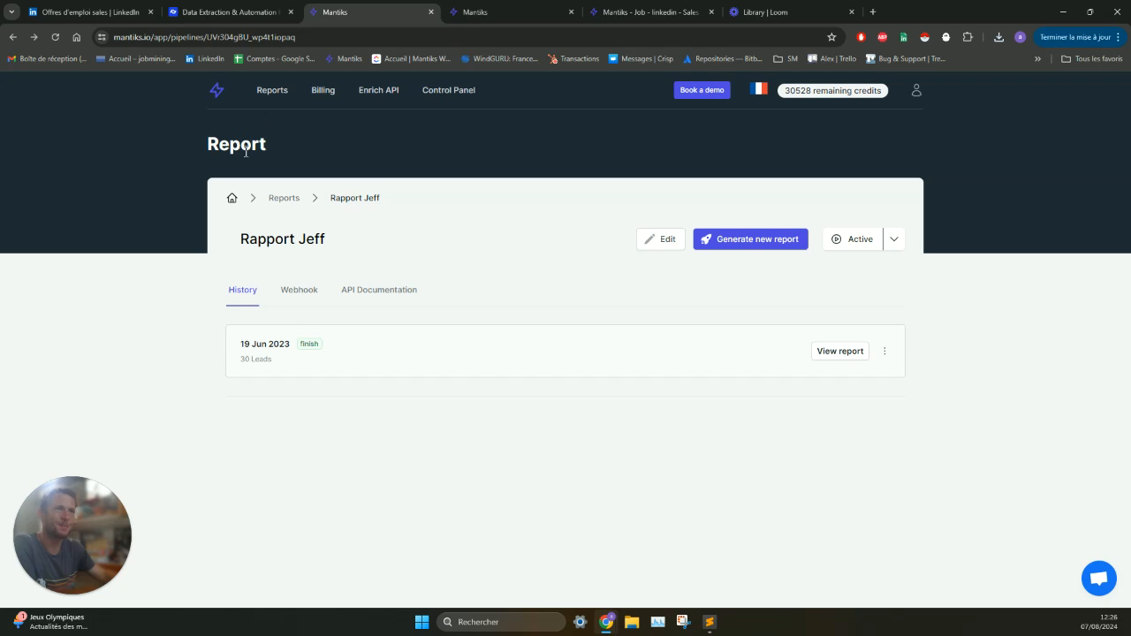
pyautogui.click(265, 93)
pyautogui.scroll(-2, 374, 354)
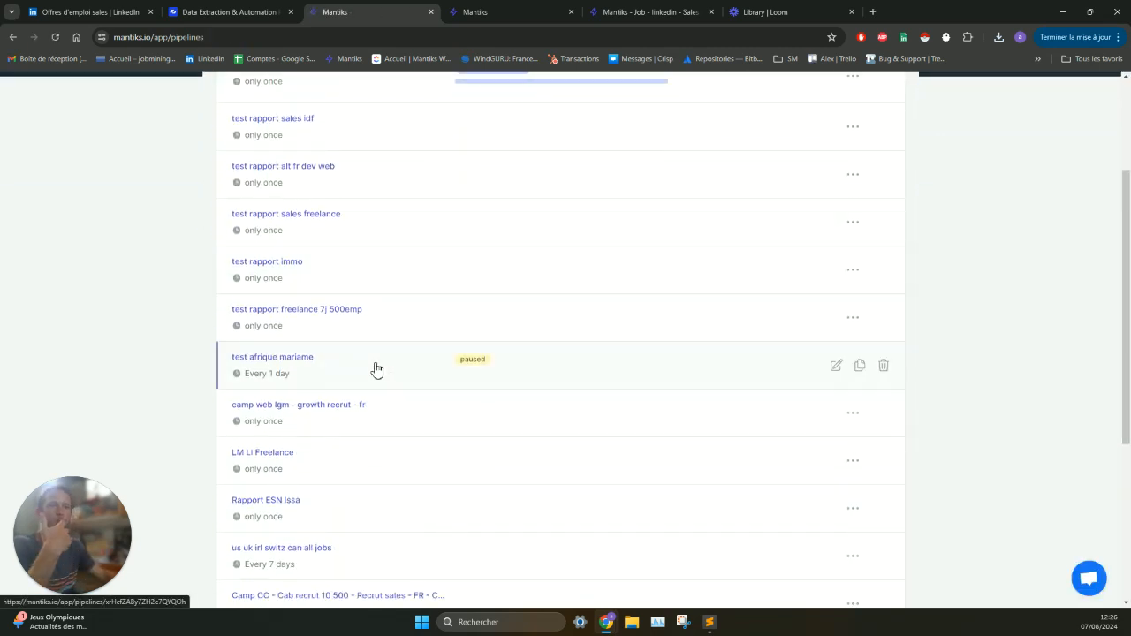